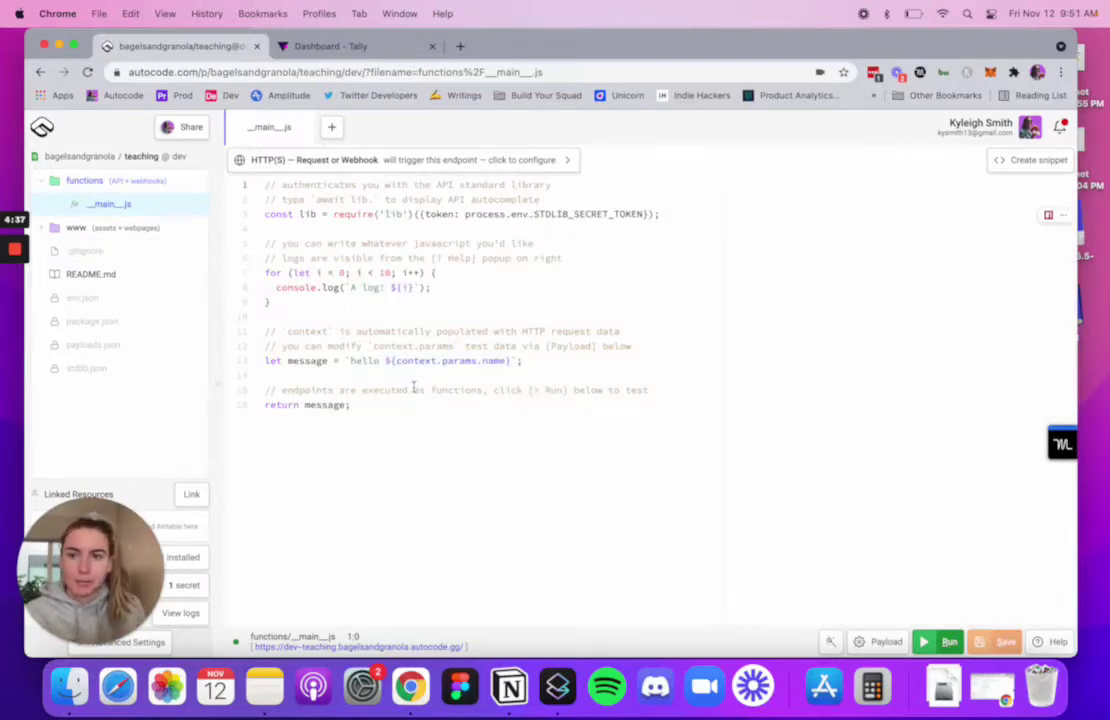
- Create a new Tally form titled 'Tally + Autocode Example'
{"action": "left_click", "coordinate": [357, 46]}
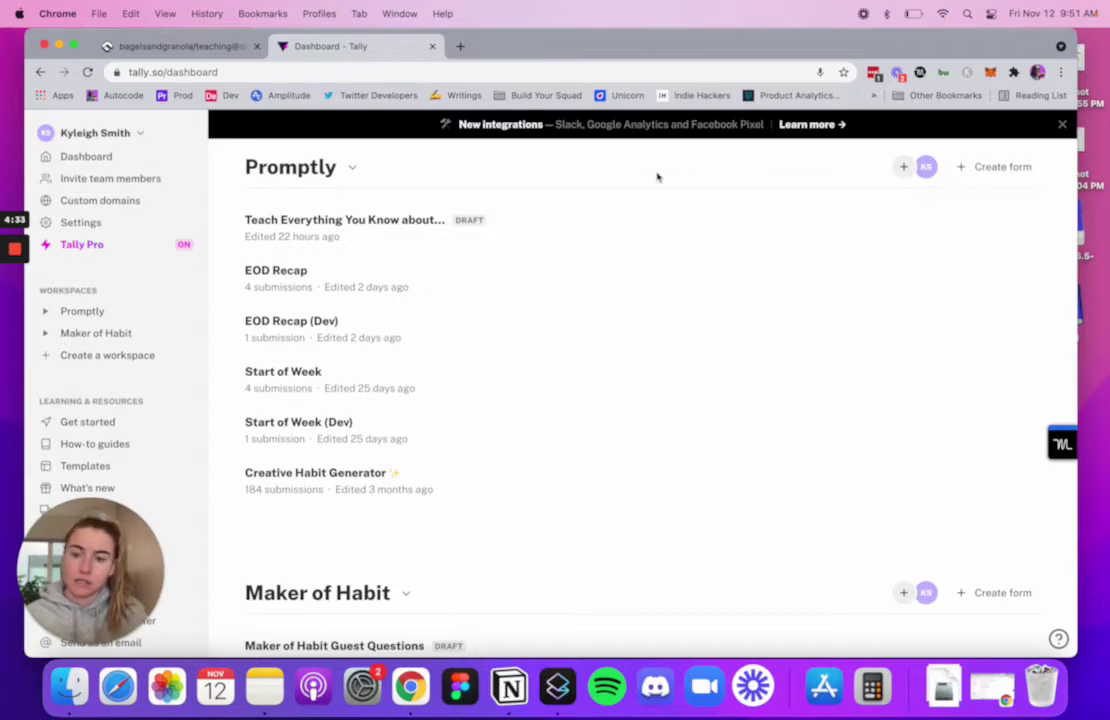
{"action": "left_click", "coordinate": [996, 167]}
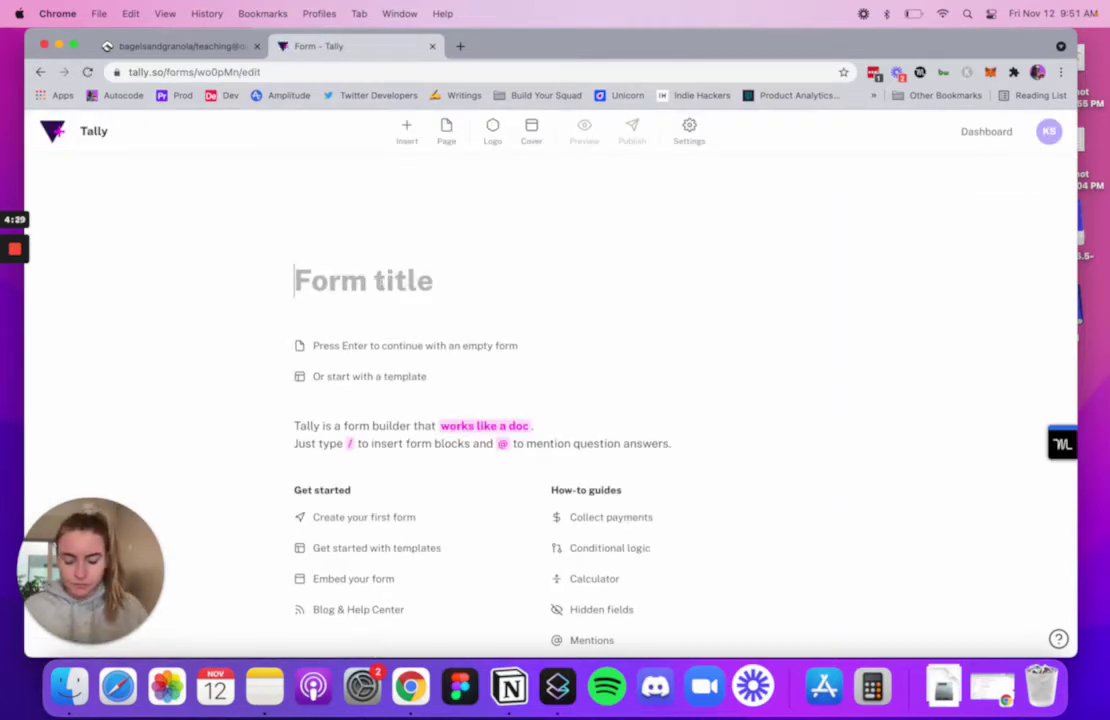
{"action": "type", "text": "Tally _"}
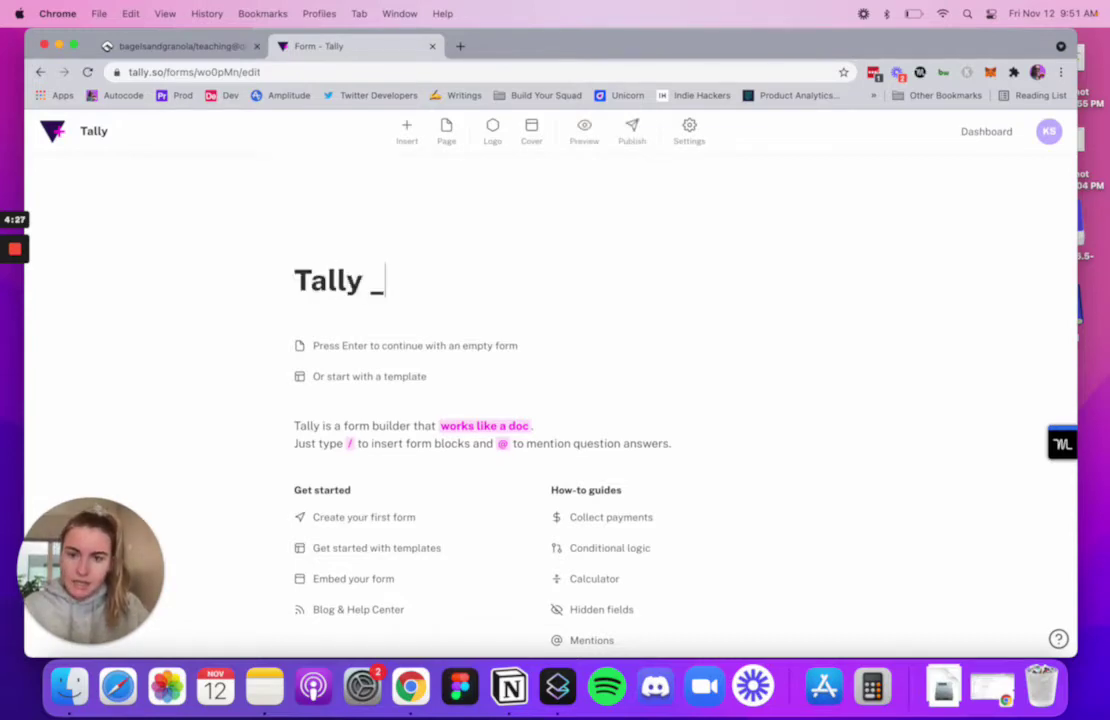
{"action": "key", "text": "BackSpace"}
{"action": "type", "text": "+ Autocode"}
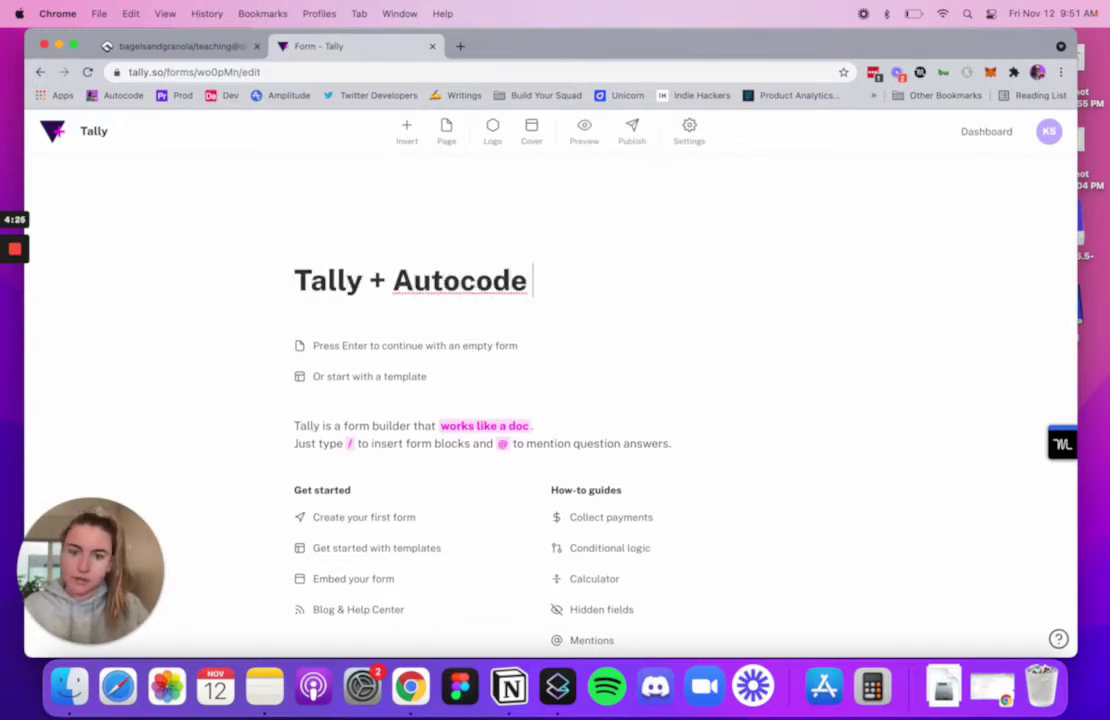
{"action": "type", "text": " Example"}
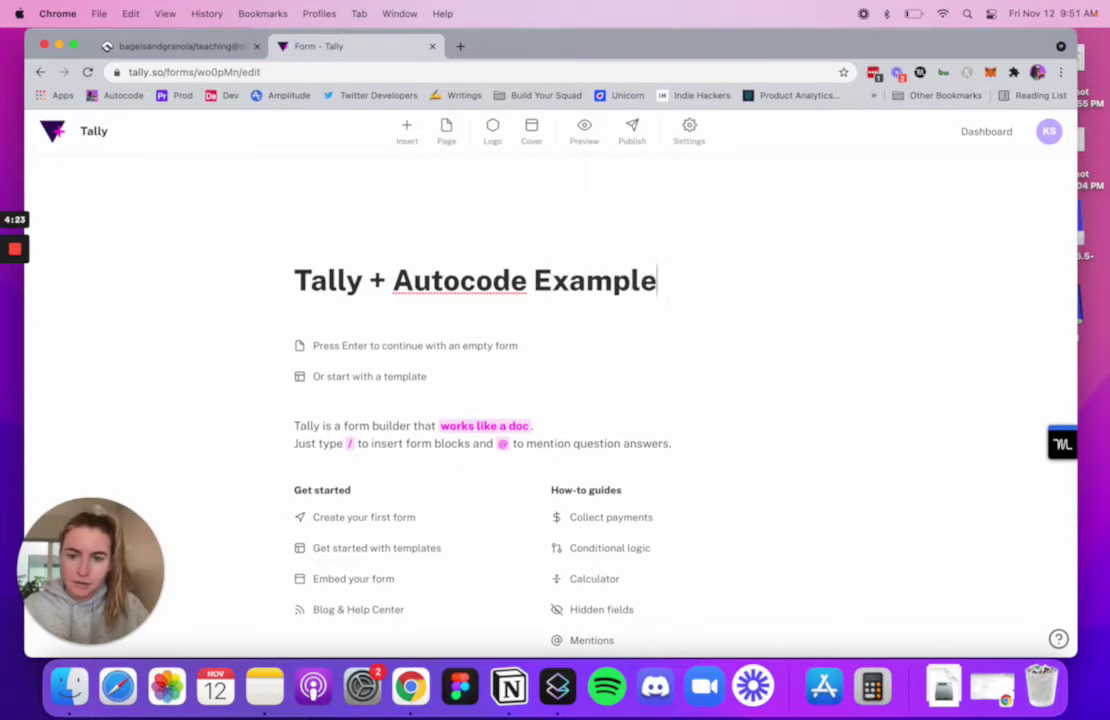
{"action": "key", "text": "Return"}
- Add a Short answer field and a Heading 2 block placed above it
{"action": "left_click", "coordinate": [268, 338]}
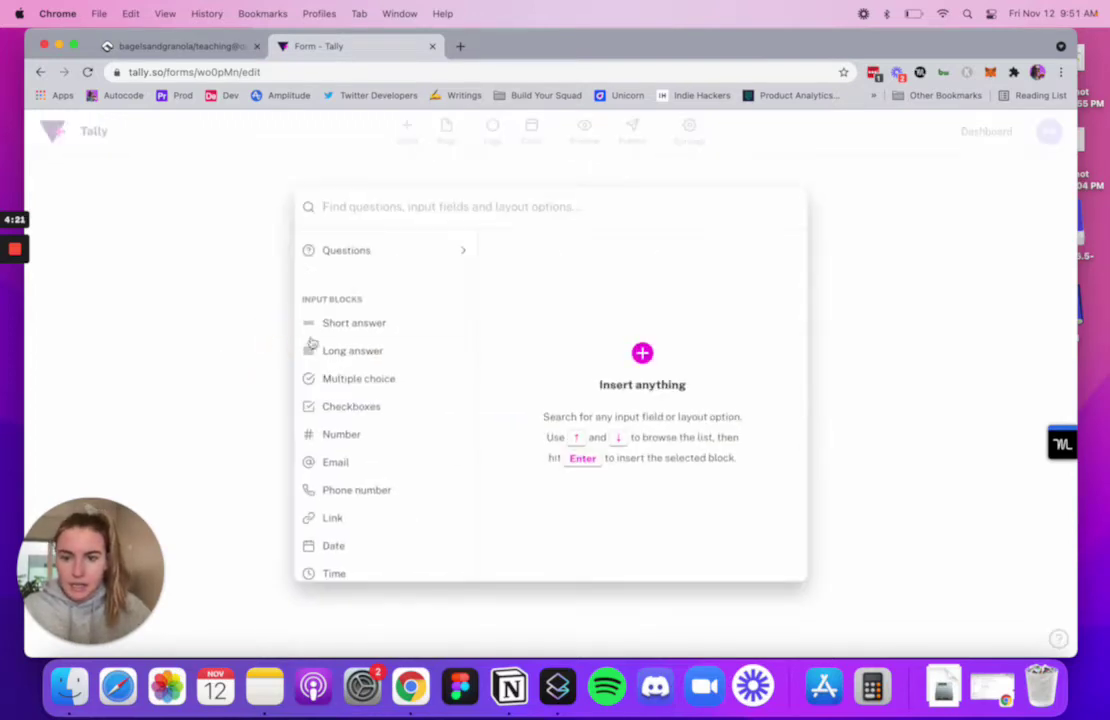
{"action": "left_click", "coordinate": [346, 325]}
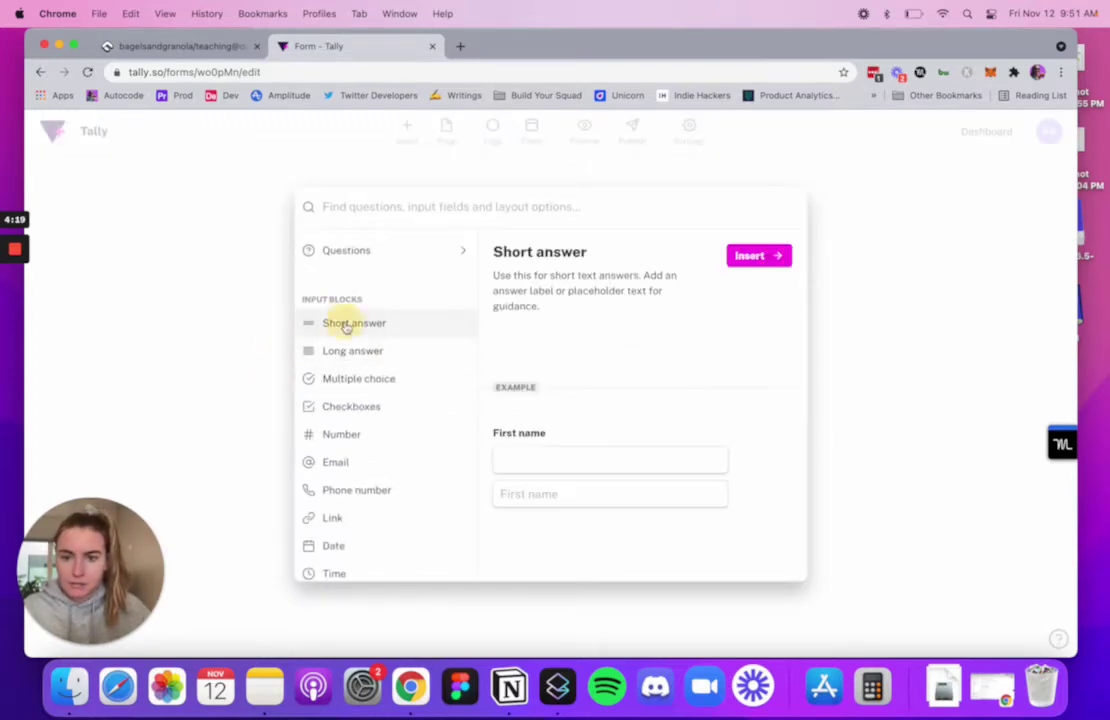
{"action": "left_click", "coordinate": [749, 256]}
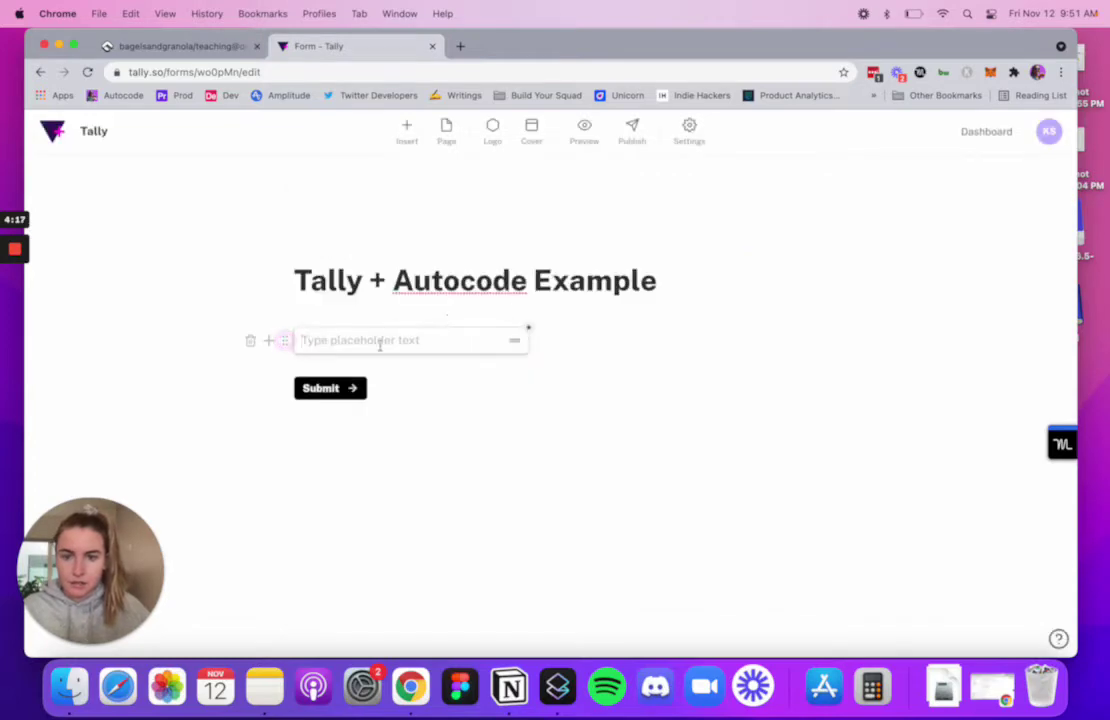
{"action": "left_click", "coordinate": [285, 339]}
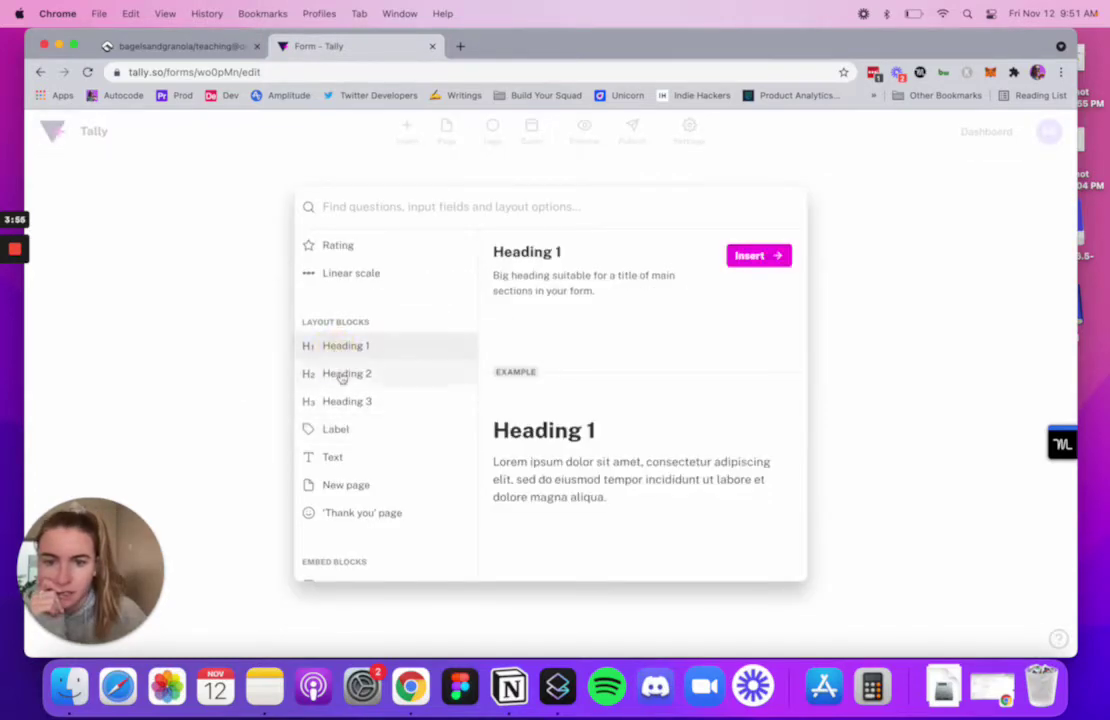
{"action": "left_click", "coordinate": [755, 252]}
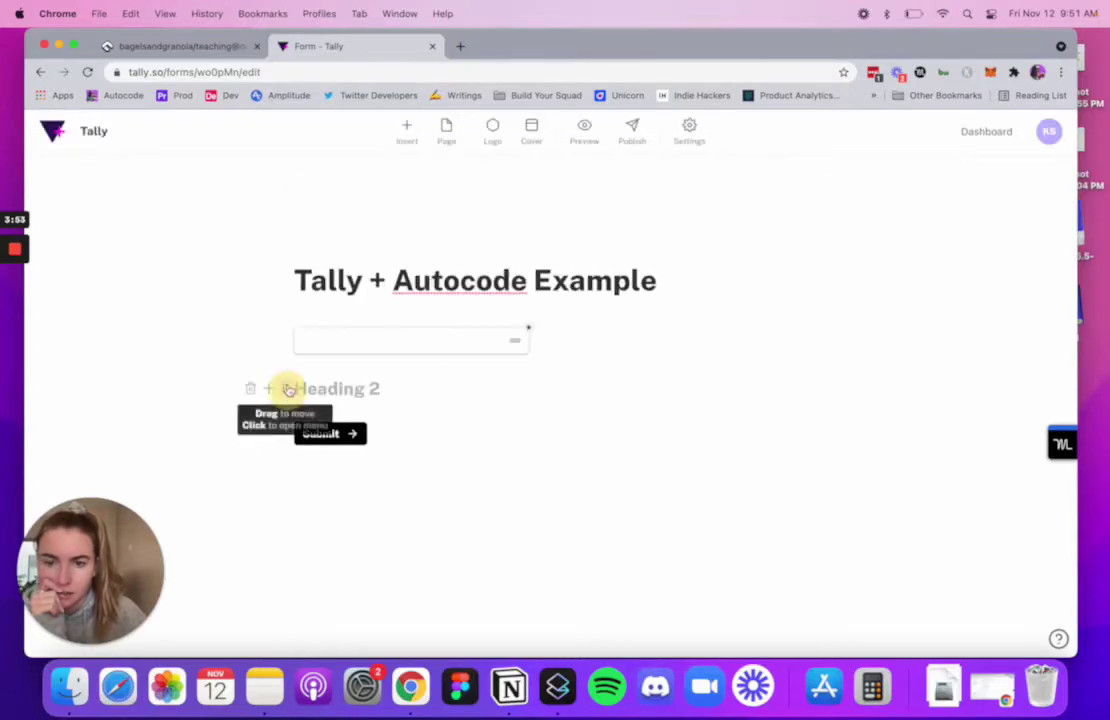
{"action": "left_click_drag", "start_coordinate": [286, 389], "coordinate": [287, 332]}
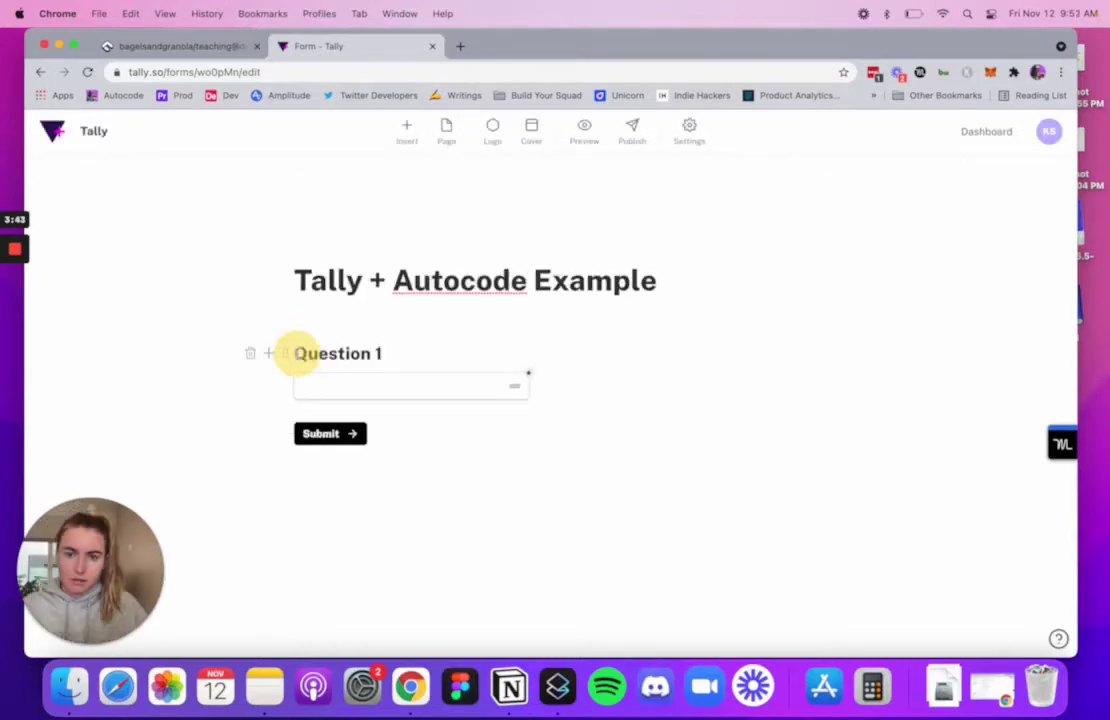
- Change the heading text to 'What did you create today?'
{"action": "double_click", "coordinate": [298, 353]}
{"action": "left_click", "coordinate": [300, 353]}
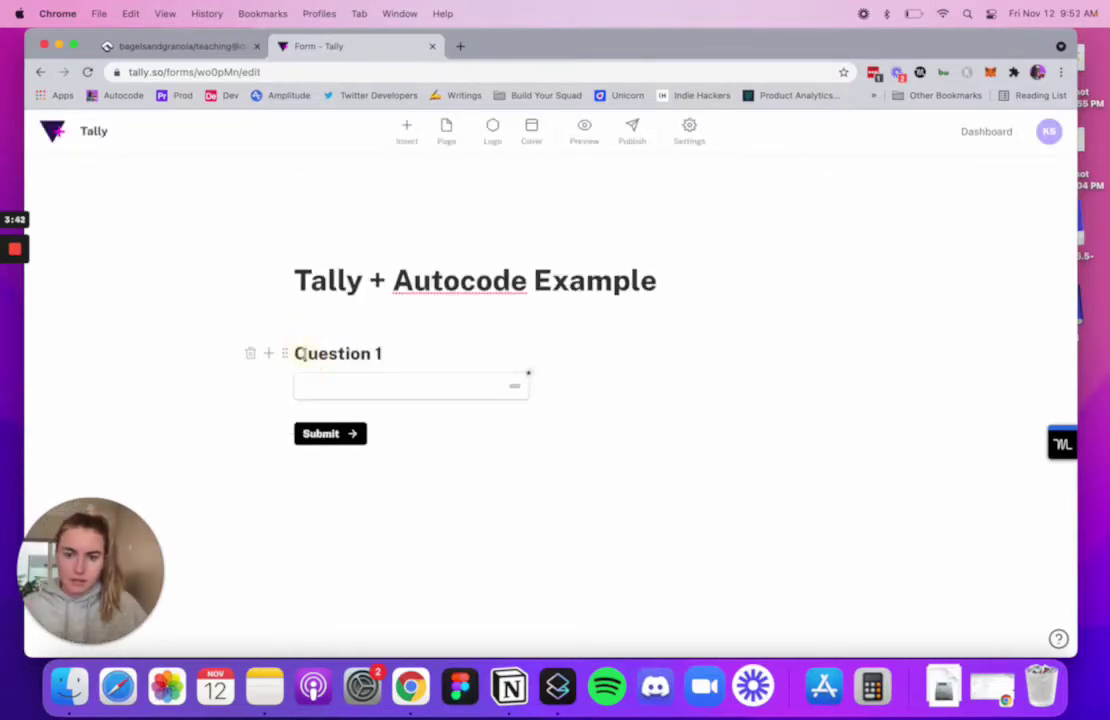
{"action": "left_click", "coordinate": [390, 354]}
{"action": "key", "text": "BackSpace"}
{"action": "key", "text": "BackSpace"}
{"action": "key", "text": "BackSpace"}
{"action": "key", "text": "BackSpace"}
{"action": "key", "text": "BackSpace"}
{"action": "key", "text": "BackSpace"}
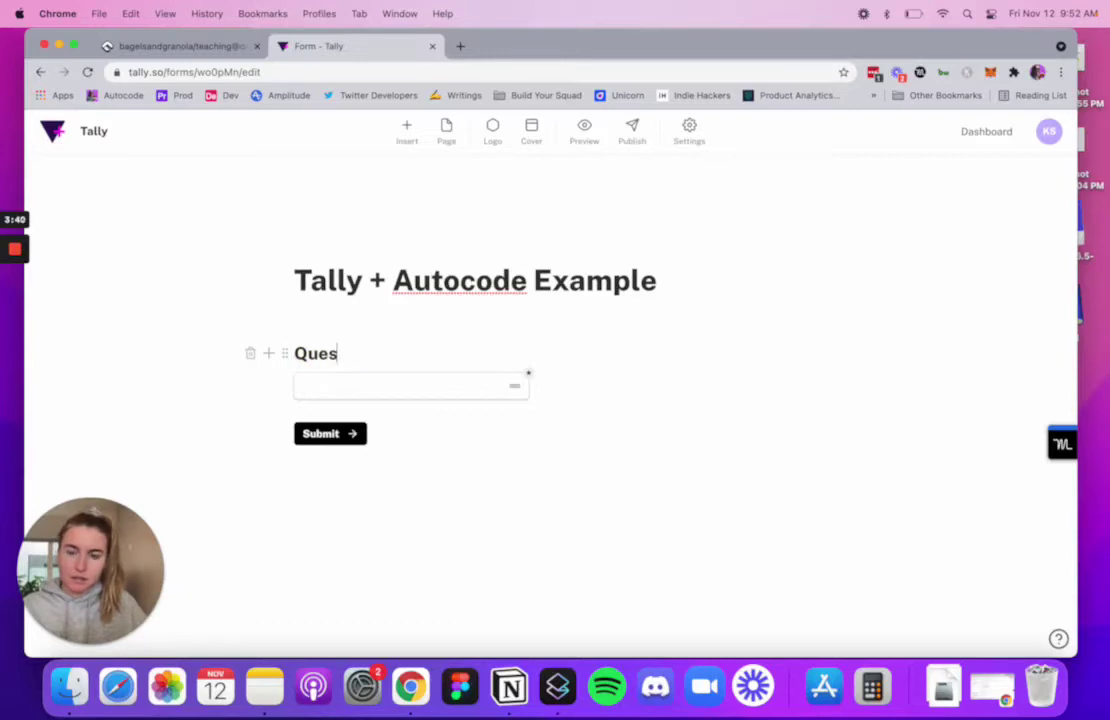
{"action": "key", "text": "BackSpace"}
{"action": "key", "text": "BackSpace"}
{"action": "type", "text": "What did"}
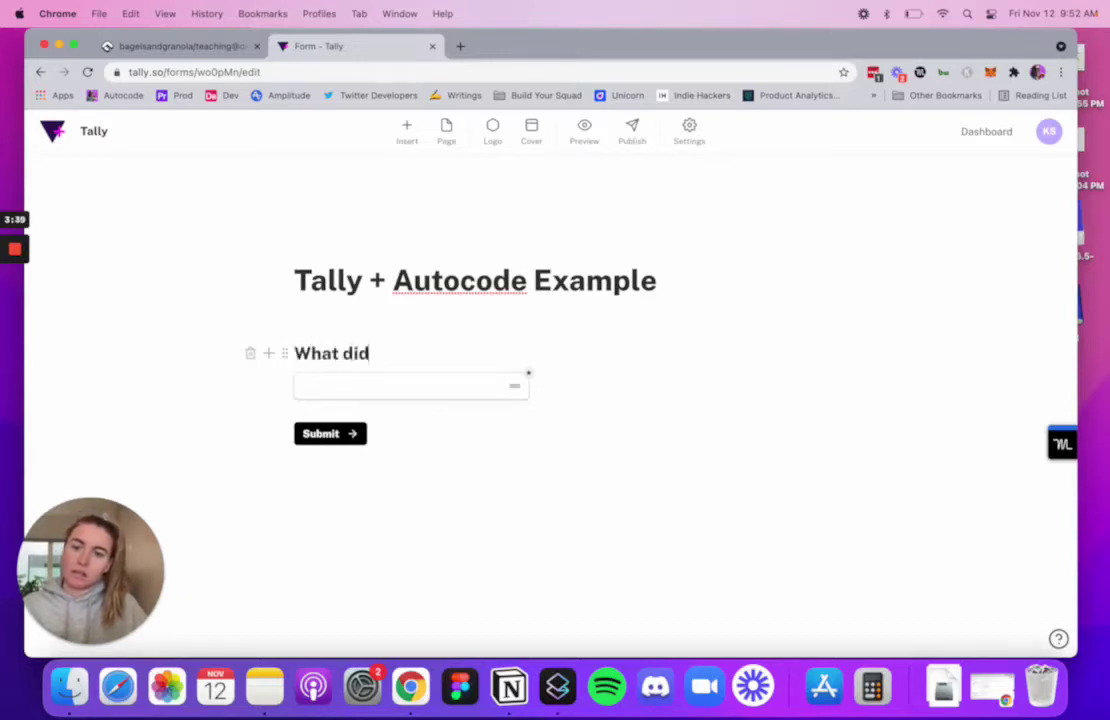
{"action": "type", "text": " you"}
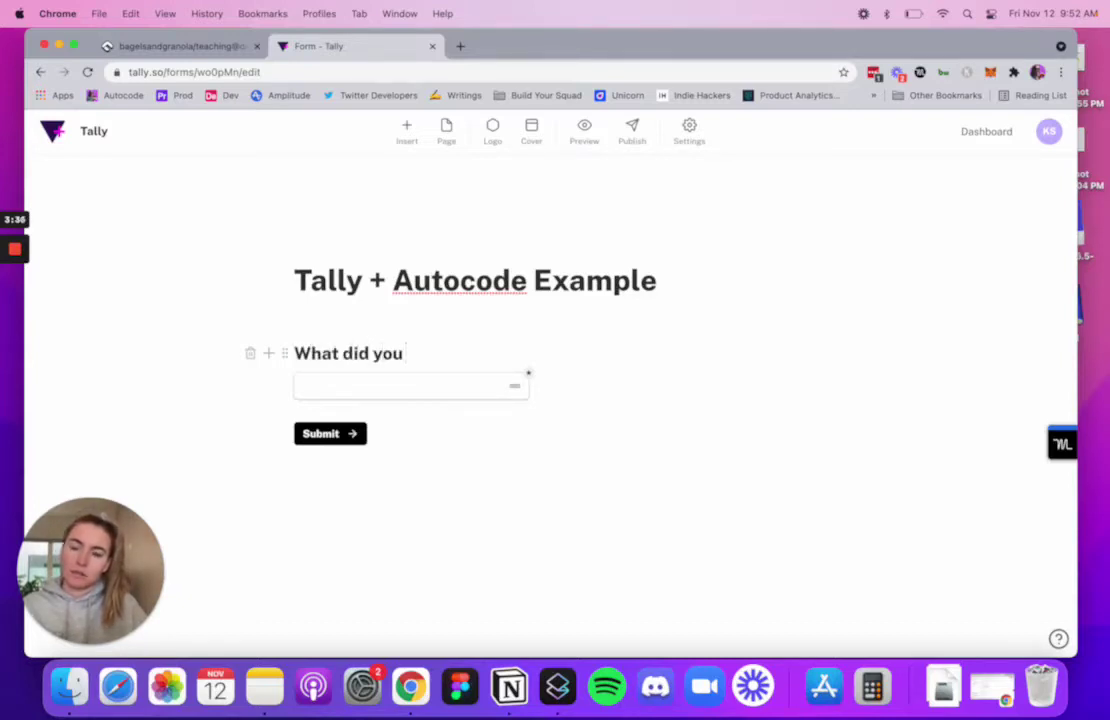
{"action": "key", "text": "BackSpace"}
{"action": "key", "text": "BackSpace"}
{"action": "key", "text": "BackSpace"}
{"action": "key", "text": "BackSpace"}
{"action": "type", "text": "you c"}
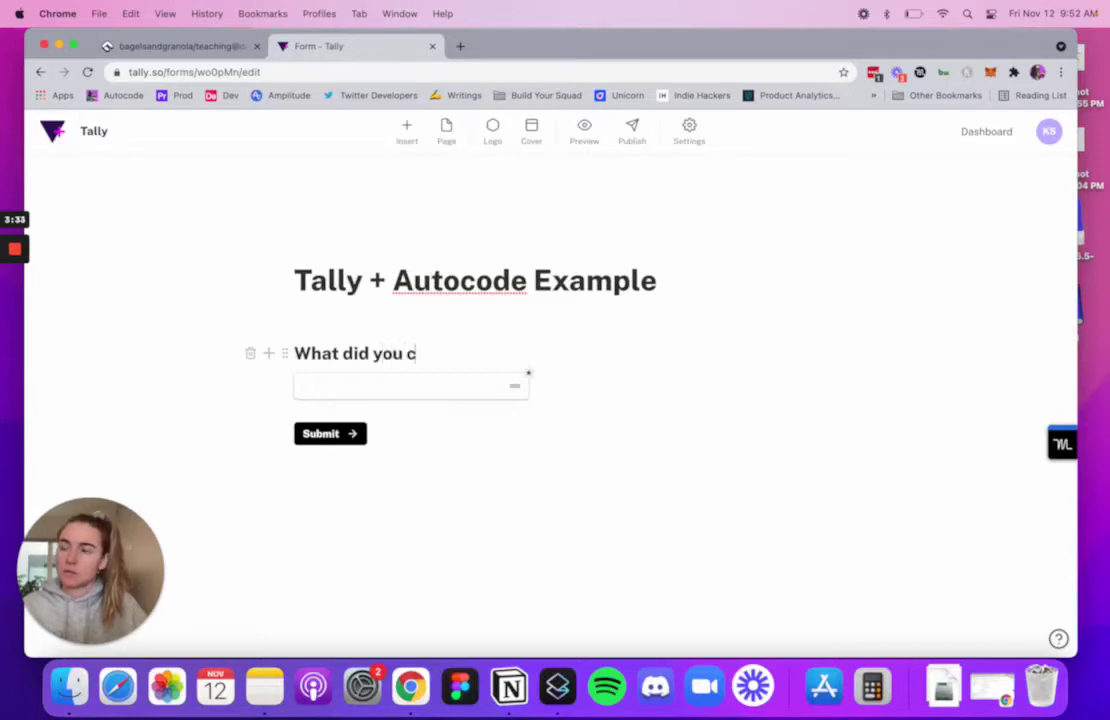
{"action": "type", "text": "reate today?"}
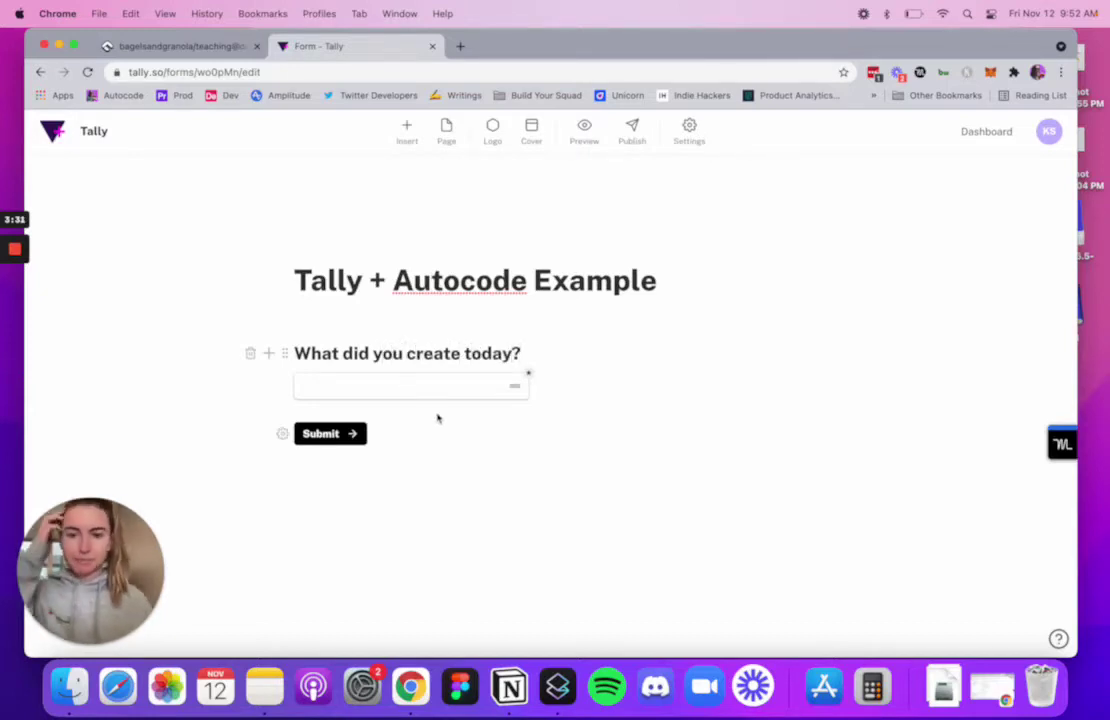
{"action": "key", "text": "Return"}
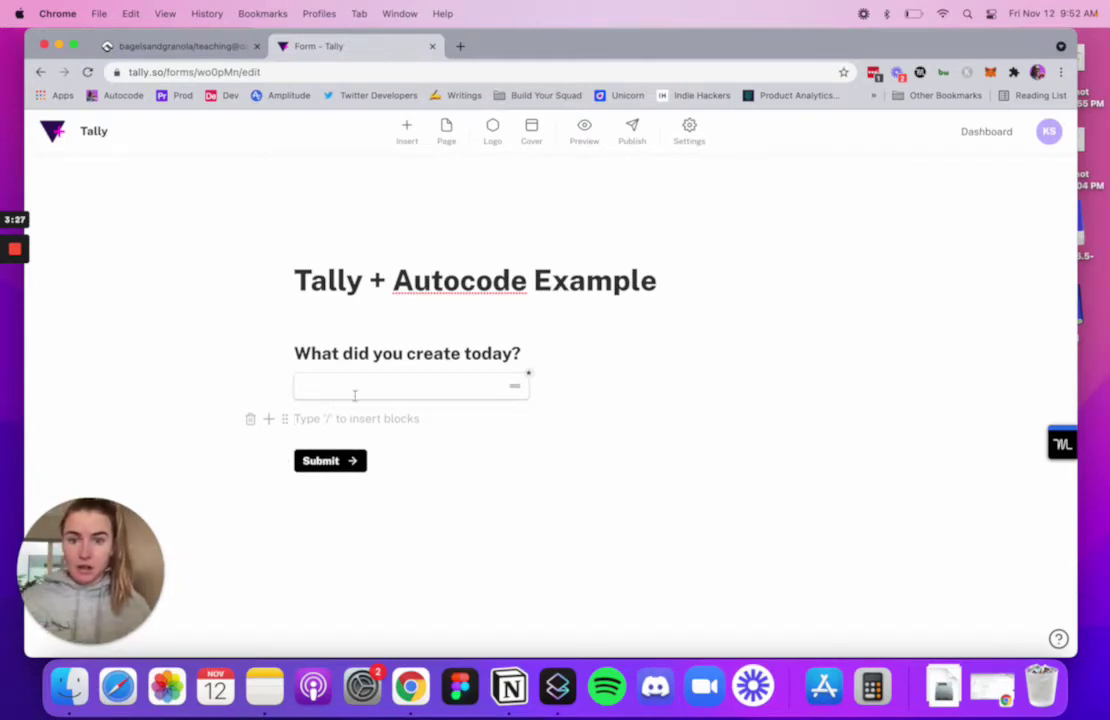
- Publish the Tally form and view its Integrations, then go back to the Autocode editor
{"action": "left_click", "coordinate": [628, 138]}
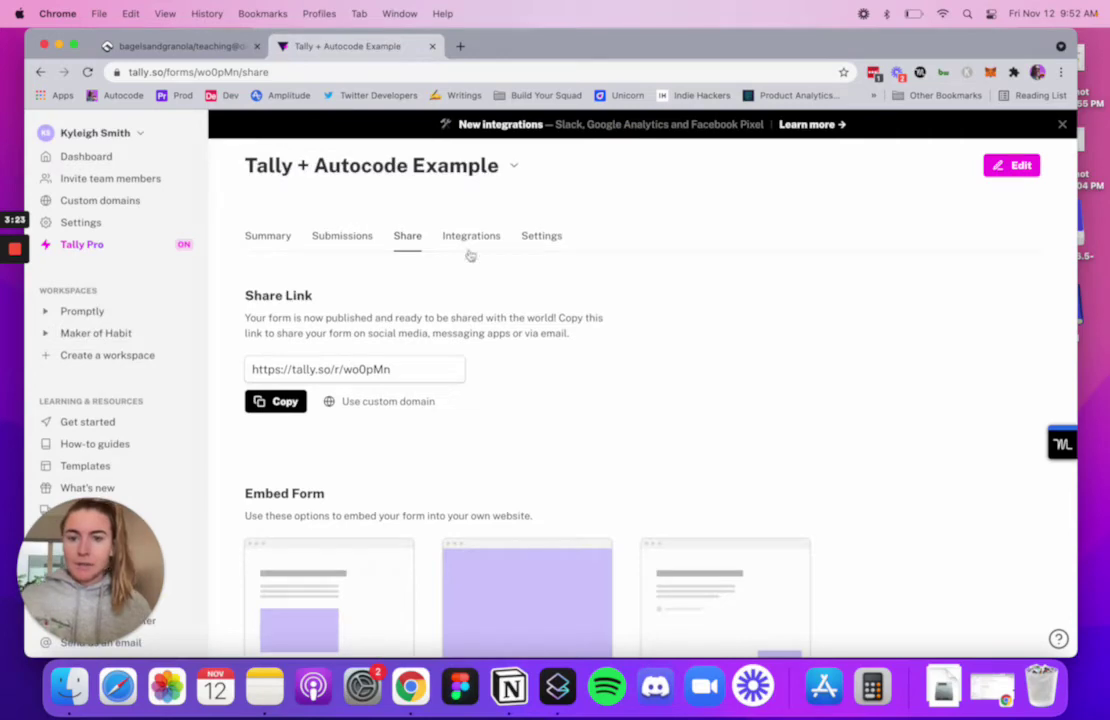
{"action": "left_click", "coordinate": [470, 236]}
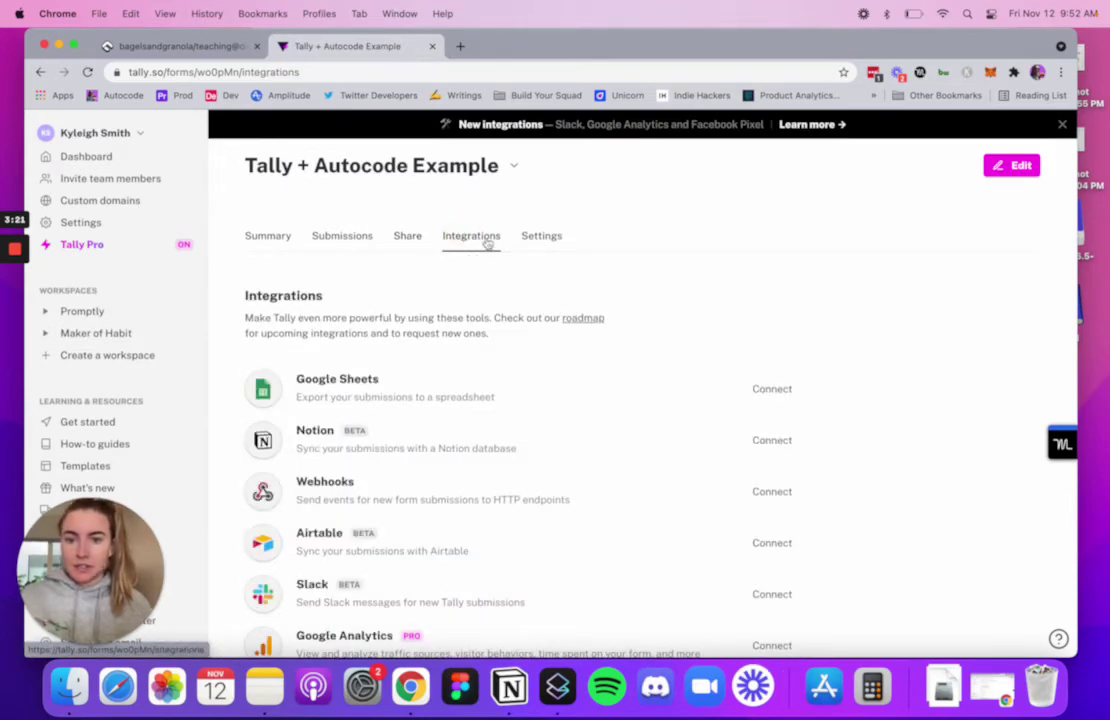
{"action": "left_click", "coordinate": [224, 50]}
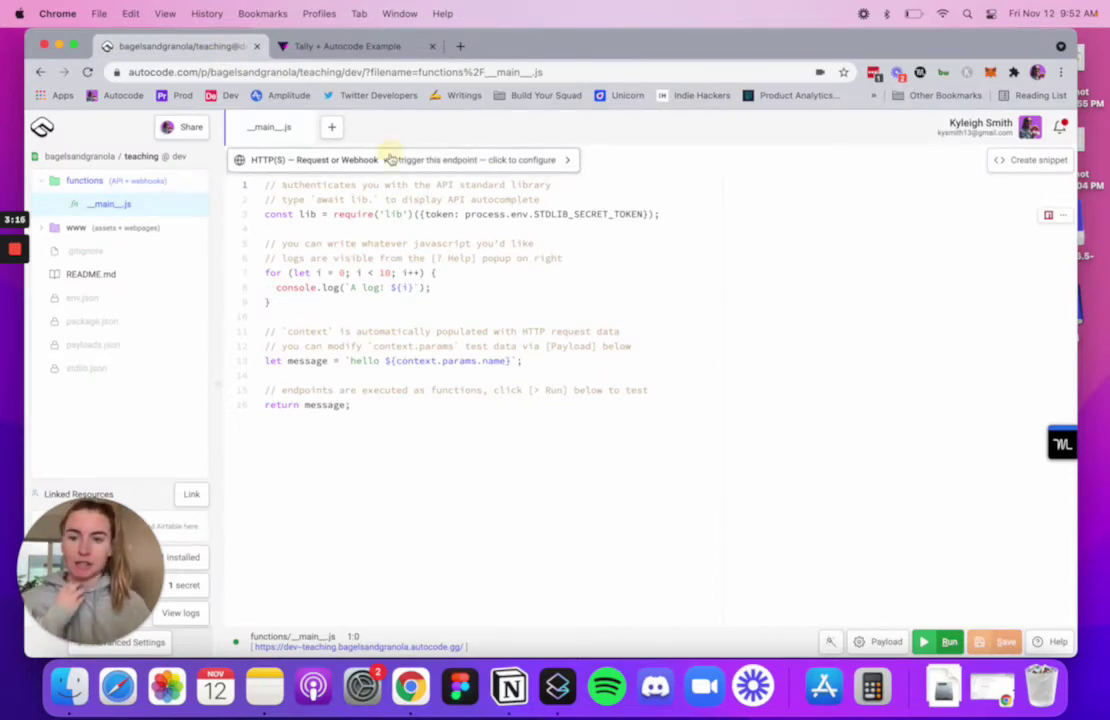
- In the endpoint trigger settings, keep HTTP(S) with Request or Webhook as the trigger
{"action": "left_click", "coordinate": [390, 159]}
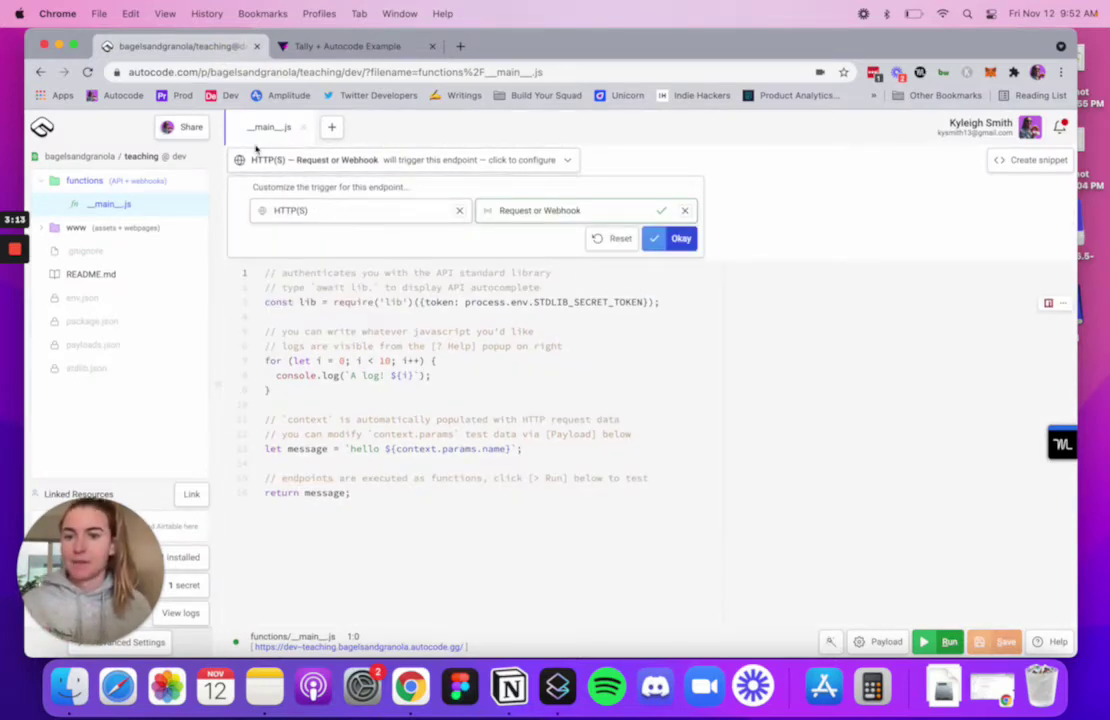
{"action": "left_click", "coordinate": [361, 211]}
{"action": "scroll", "coordinate": [311, 257], "scroll_direction": "down", "scroll_amount": 1}
{"action": "scroll", "coordinate": [311, 257], "scroll_direction": "up", "scroll_amount": 1}
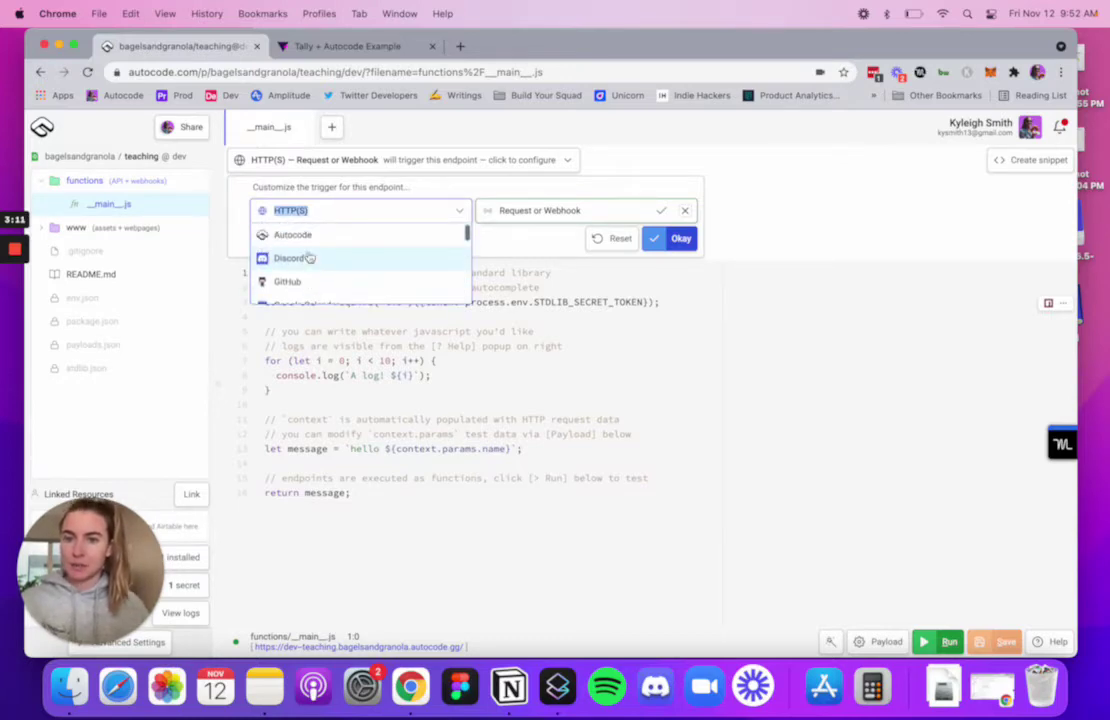
{"action": "scroll", "coordinate": [294, 260], "scroll_direction": "down", "scroll_amount": 1}
{"action": "scroll", "coordinate": [296, 255], "scroll_direction": "up", "scroll_amount": 1}
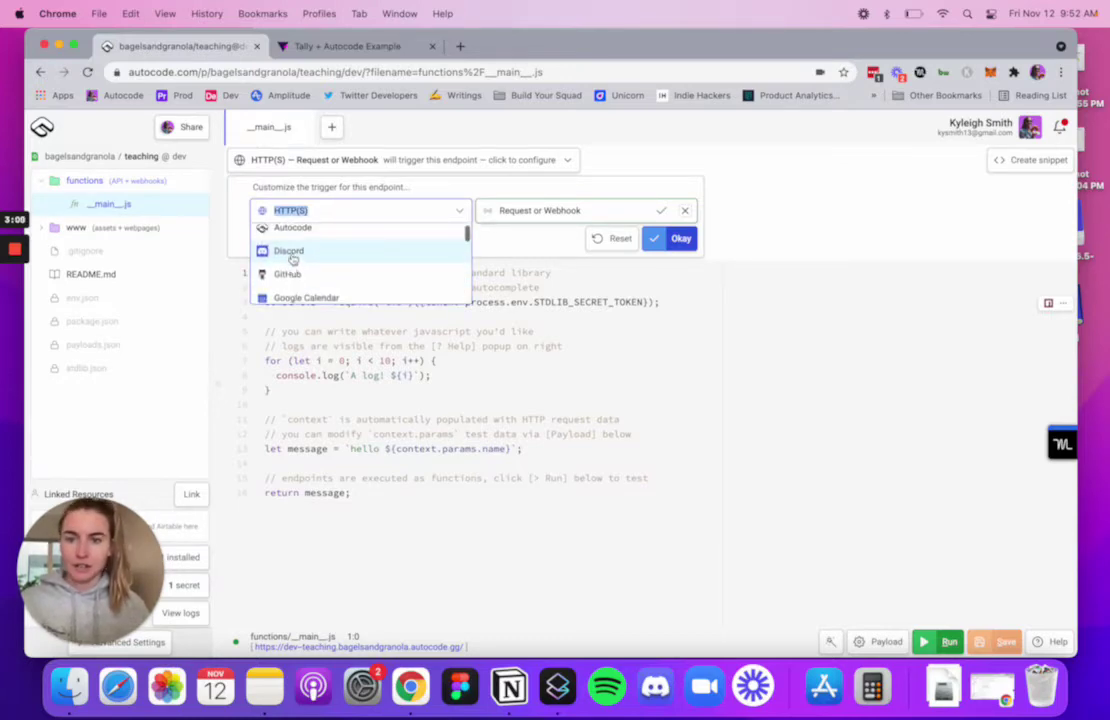
{"action": "scroll", "coordinate": [300, 257], "scroll_direction": "down", "scroll_amount": 5}
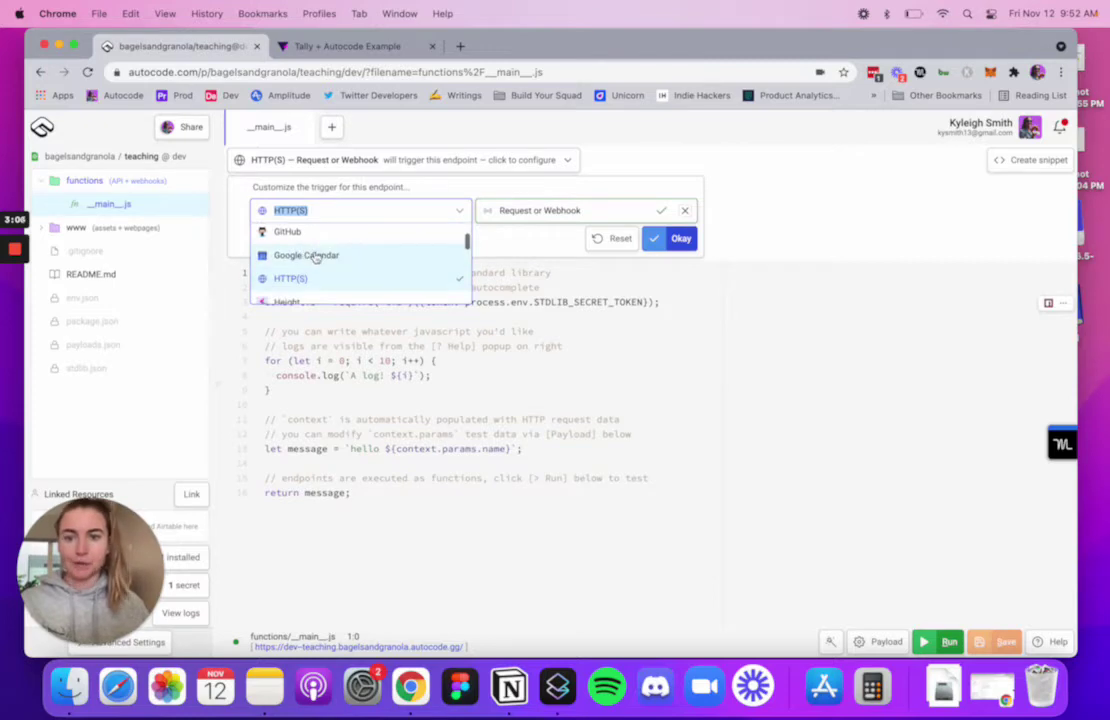
{"action": "scroll", "coordinate": [314, 257], "scroll_direction": "down", "scroll_amount": 5}
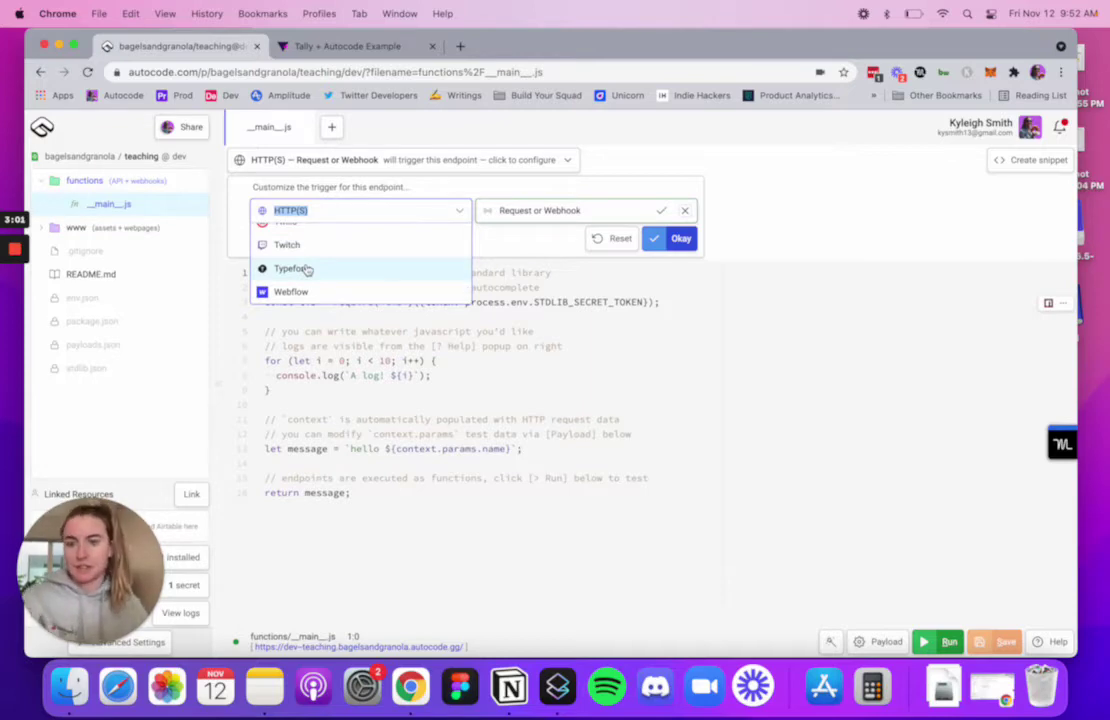
{"action": "scroll", "coordinate": [307, 268], "scroll_direction": "up", "scroll_amount": 10}
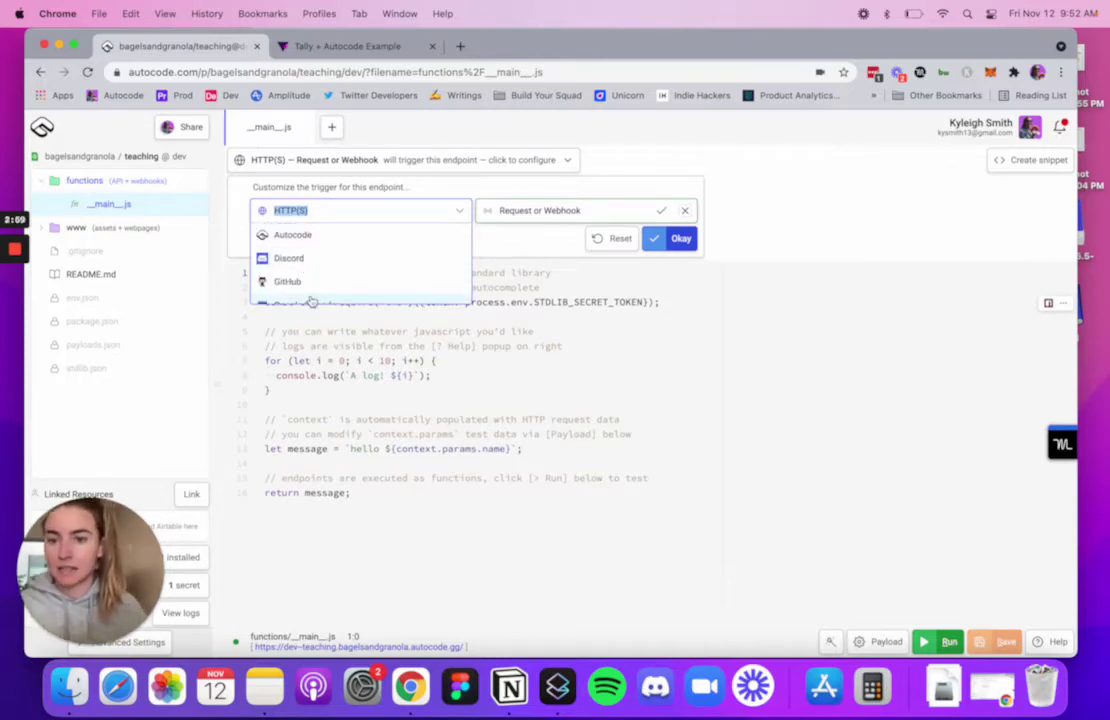
{"action": "scroll", "coordinate": [310, 290], "scroll_direction": "down", "scroll_amount": 3}
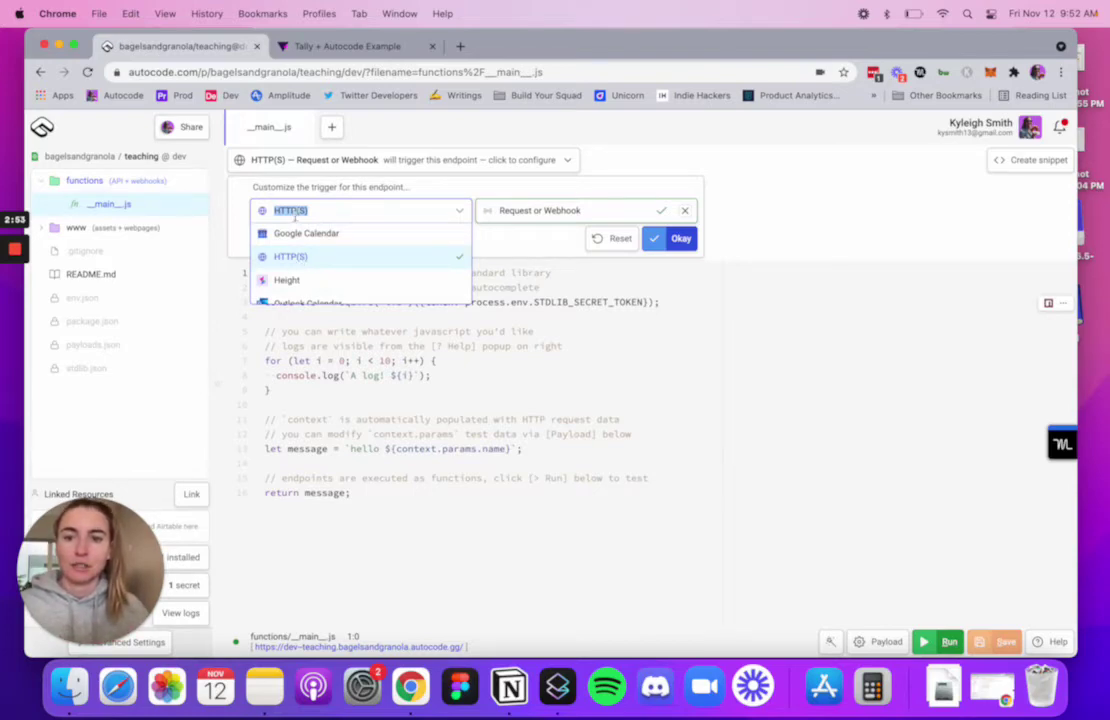
{"action": "left_click", "coordinate": [290, 258]}
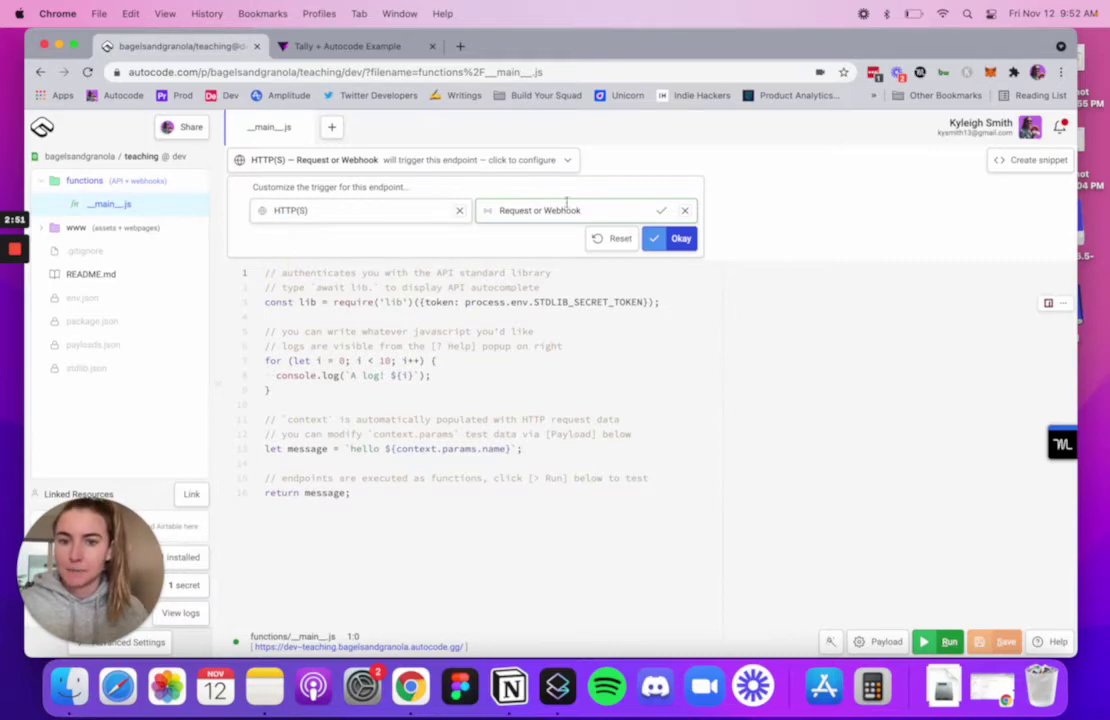
- Confirm the HTTP(S) trigger, delete the sample code from line 4 onward, and save
{"action": "left_click", "coordinate": [678, 238]}
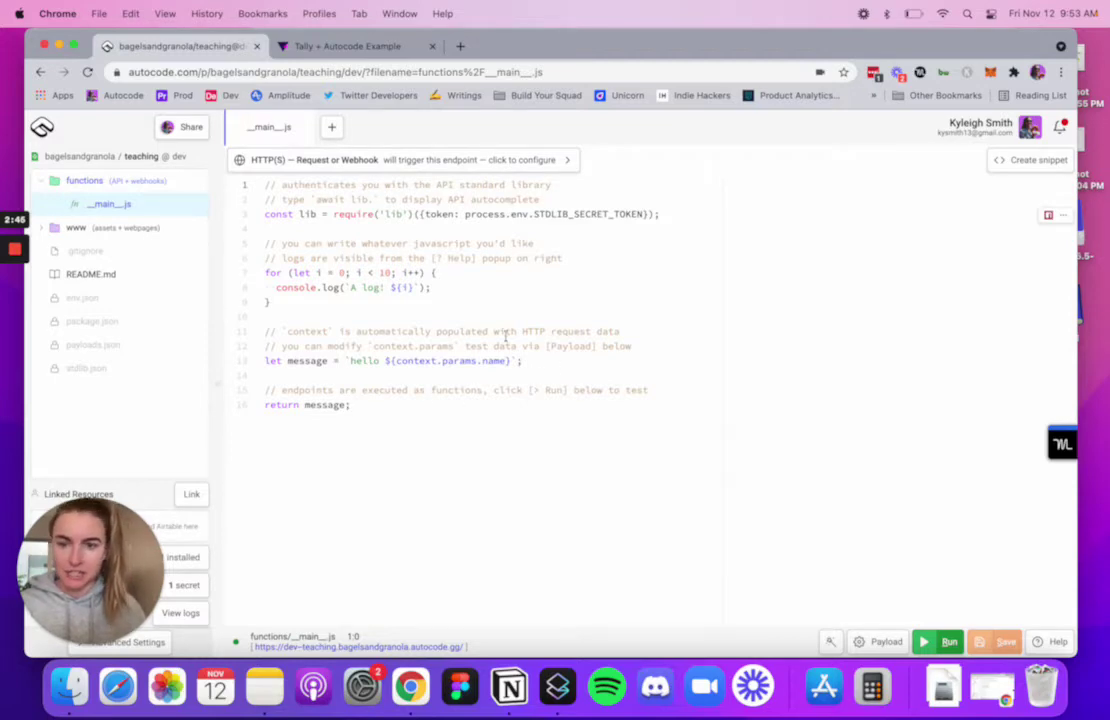
{"action": "left_click_drag", "start_coordinate": [274, 229], "coordinate": [471, 414]}
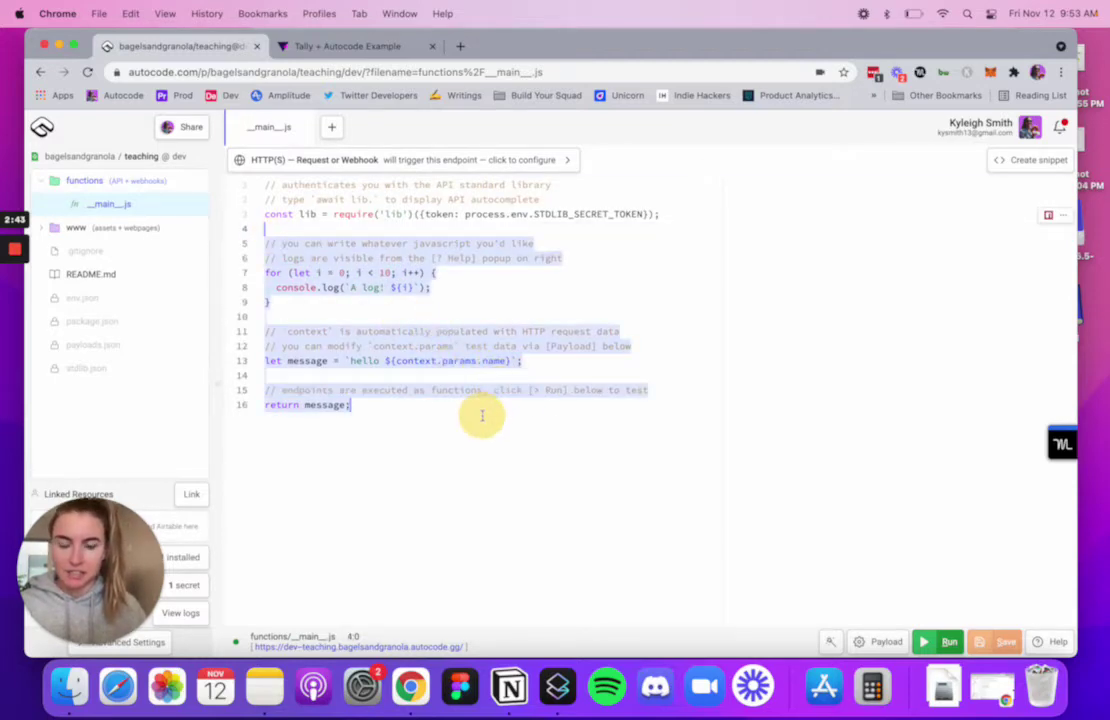
{"action": "key", "text": "BackSpace"}
{"action": "left_click", "coordinate": [995, 641]}
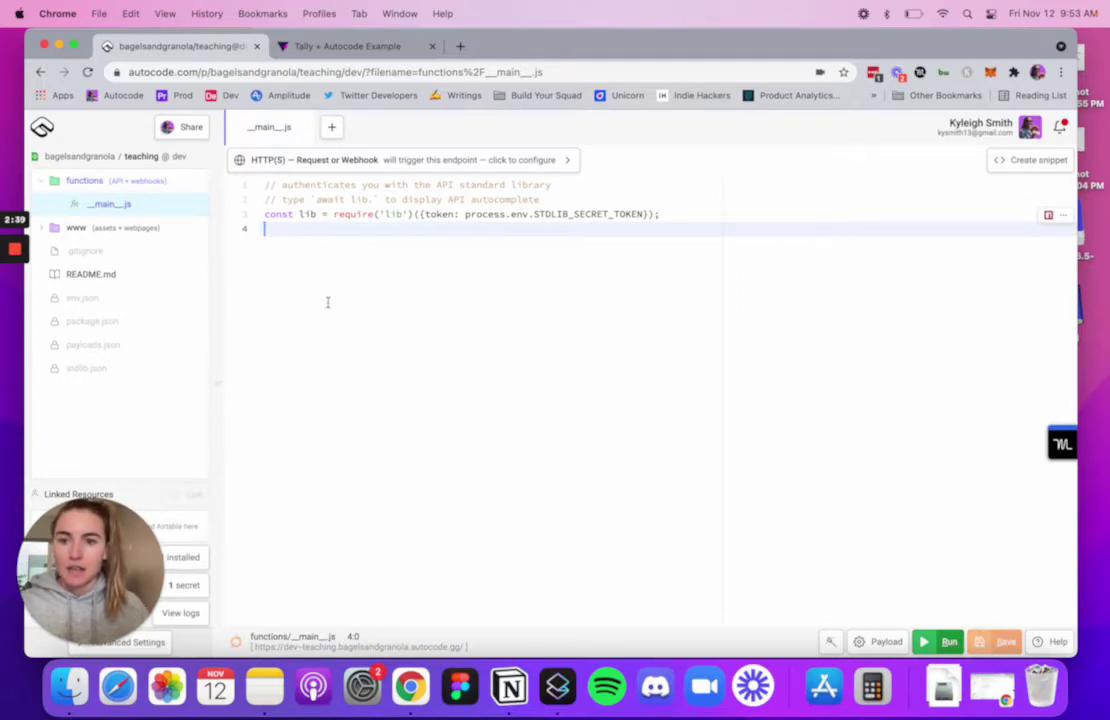
- Add console.log("tally form was submitted"); on line 5 and save the file
{"action": "key", "text": "Return"}
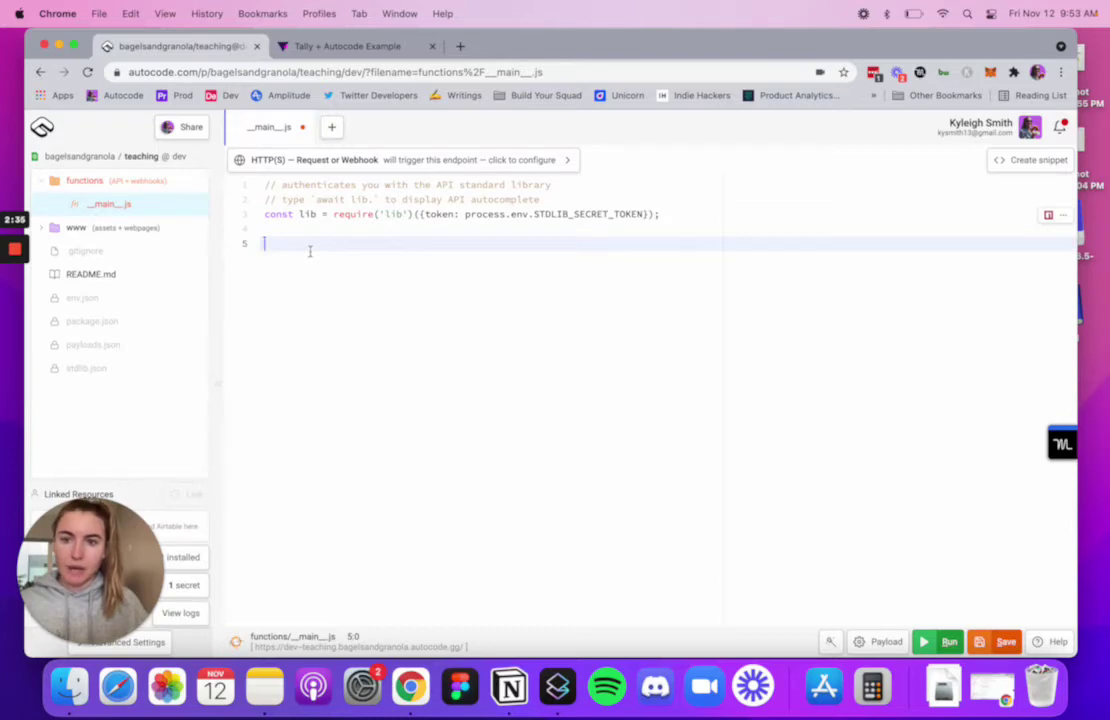
{"action": "left_click", "coordinate": [310, 46]}
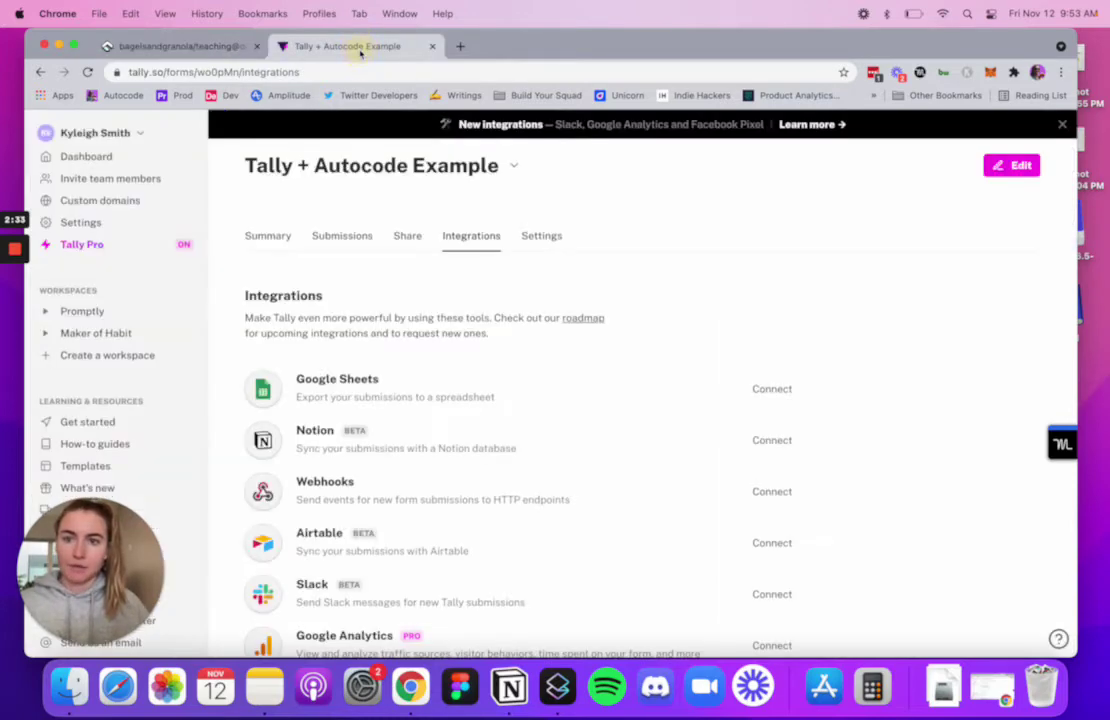
{"action": "left_click", "coordinate": [185, 46]}
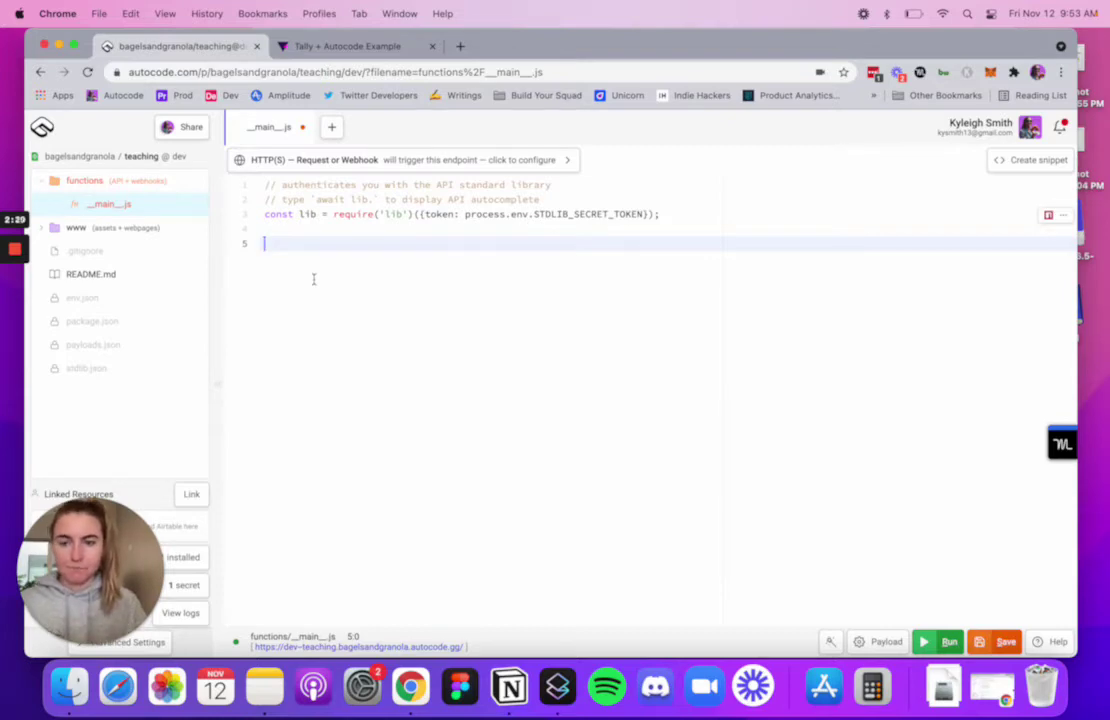
{"action": "type", "text": "conso"}
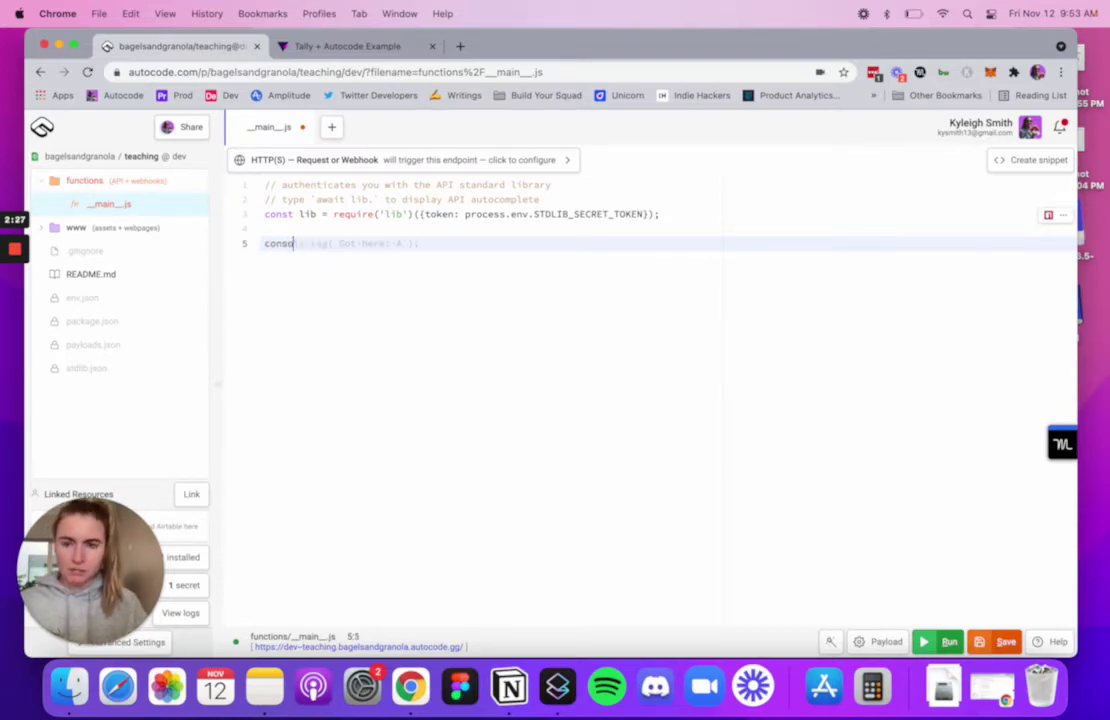
{"action": "type", "text": "le.log(\"tally form was subm"}
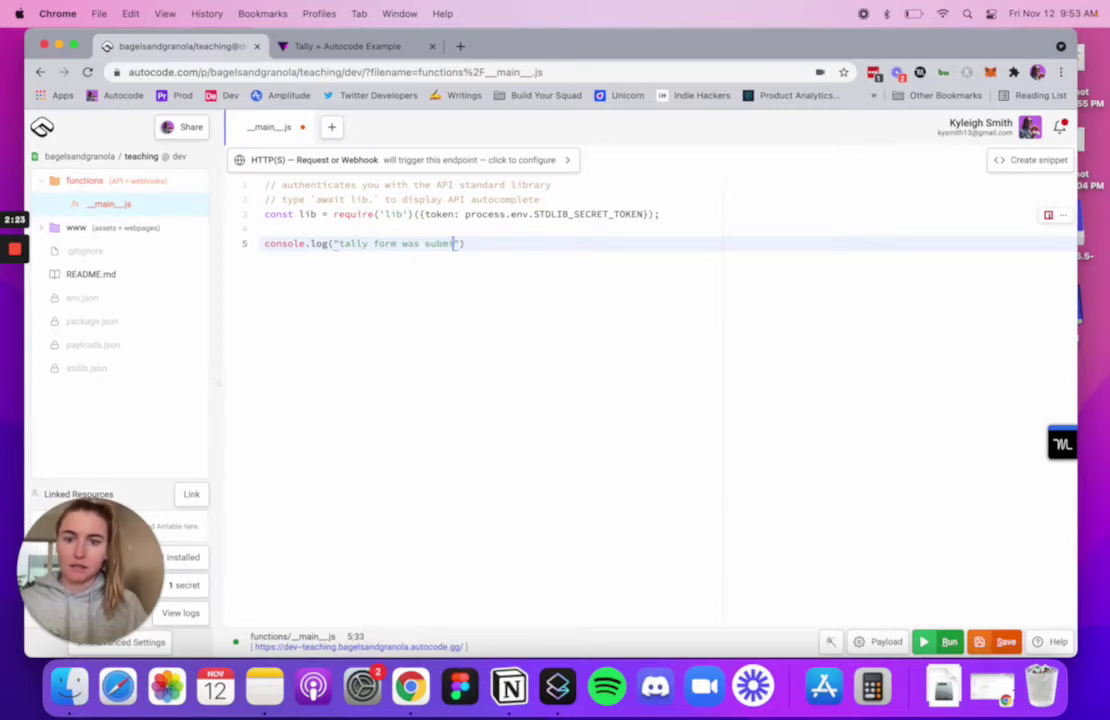
{"action": "type", "text": "itted"}
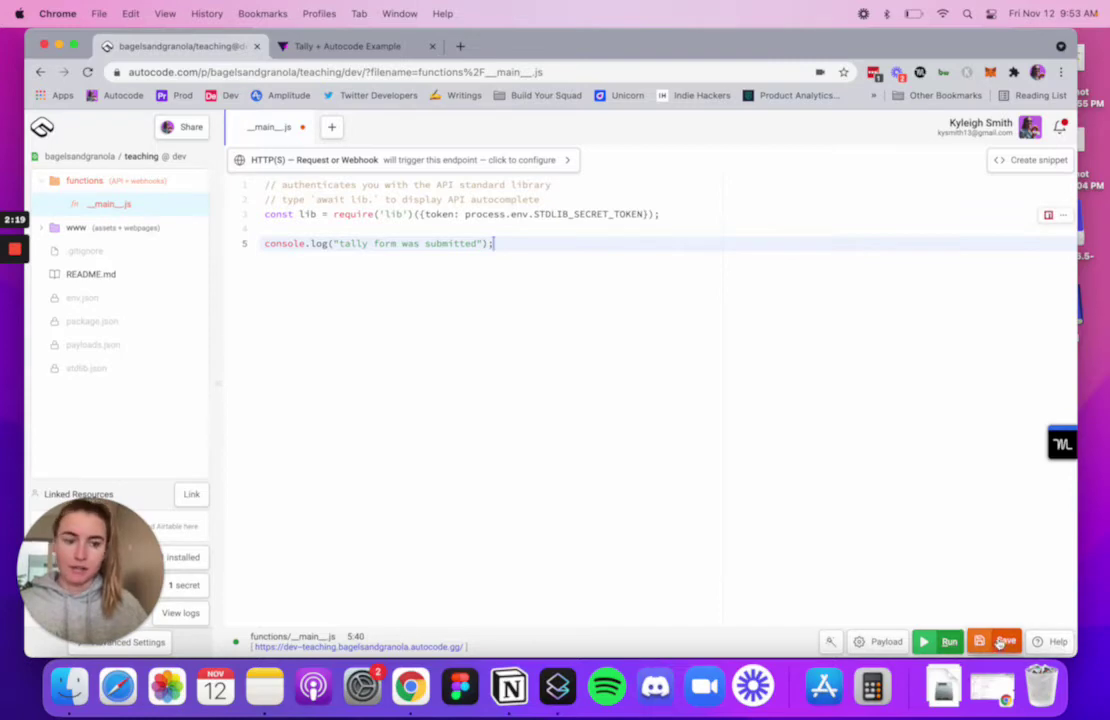
{"action": "key", "text": "super+s"}
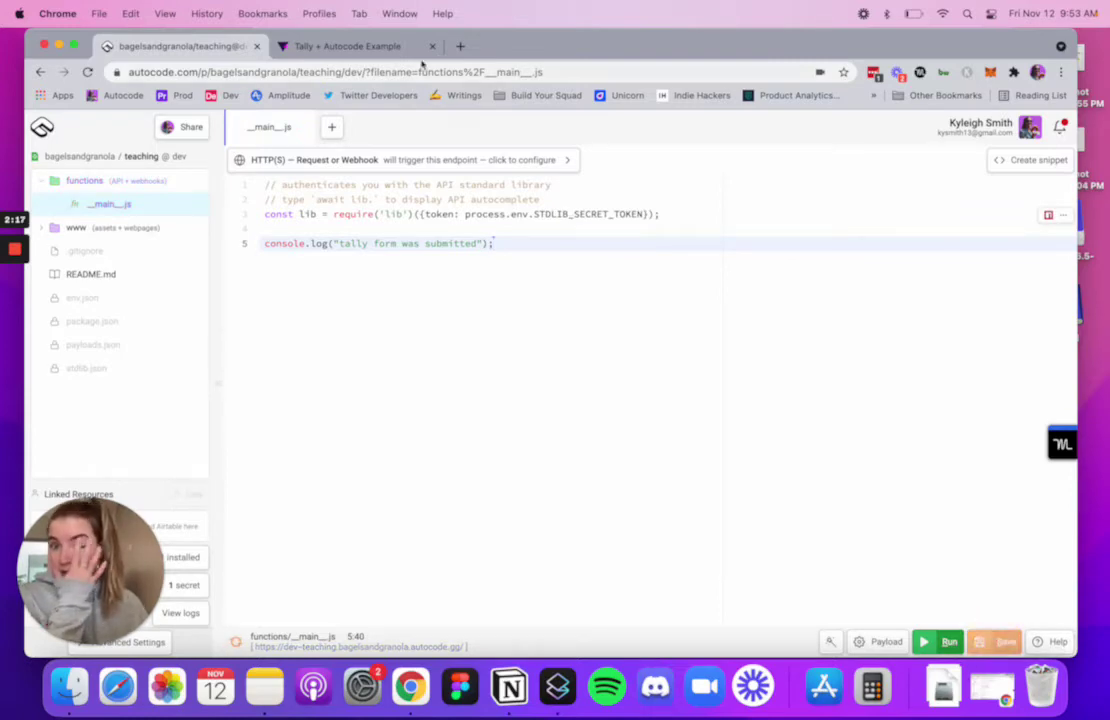
- Start connecting the Webhooks integration on the Tally form's Integrations page
{"action": "left_click", "coordinate": [336, 46]}
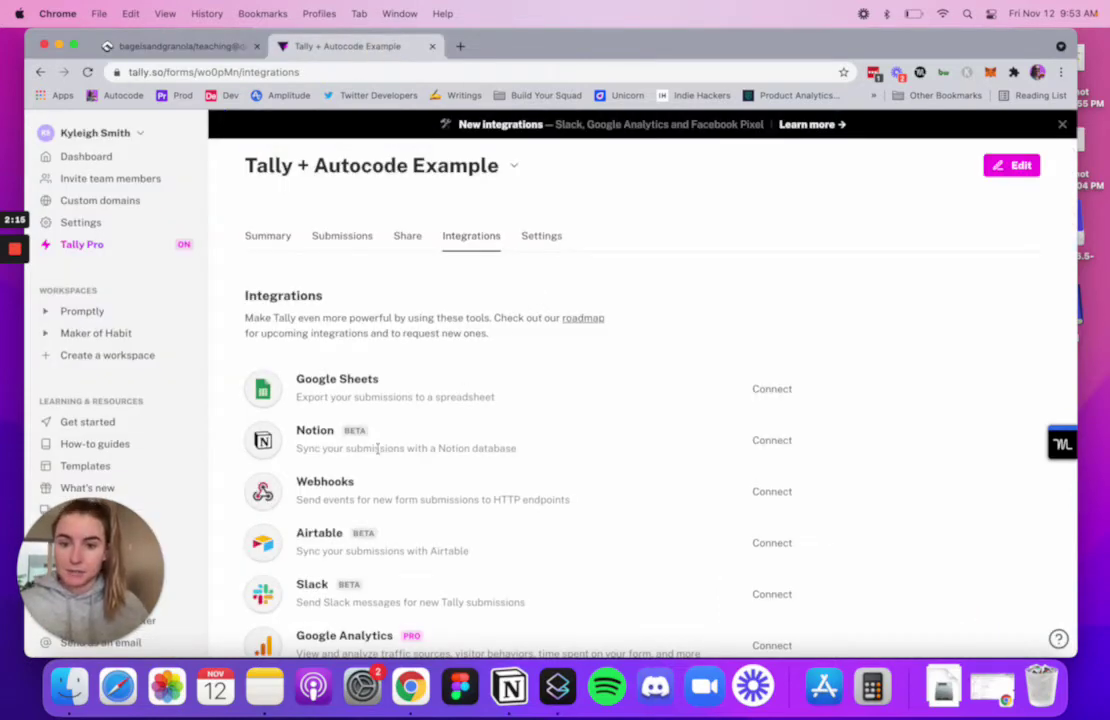
{"action": "scroll", "coordinate": [377, 448], "scroll_direction": "down", "scroll_amount": 2}
{"action": "left_click", "coordinate": [769, 451]}
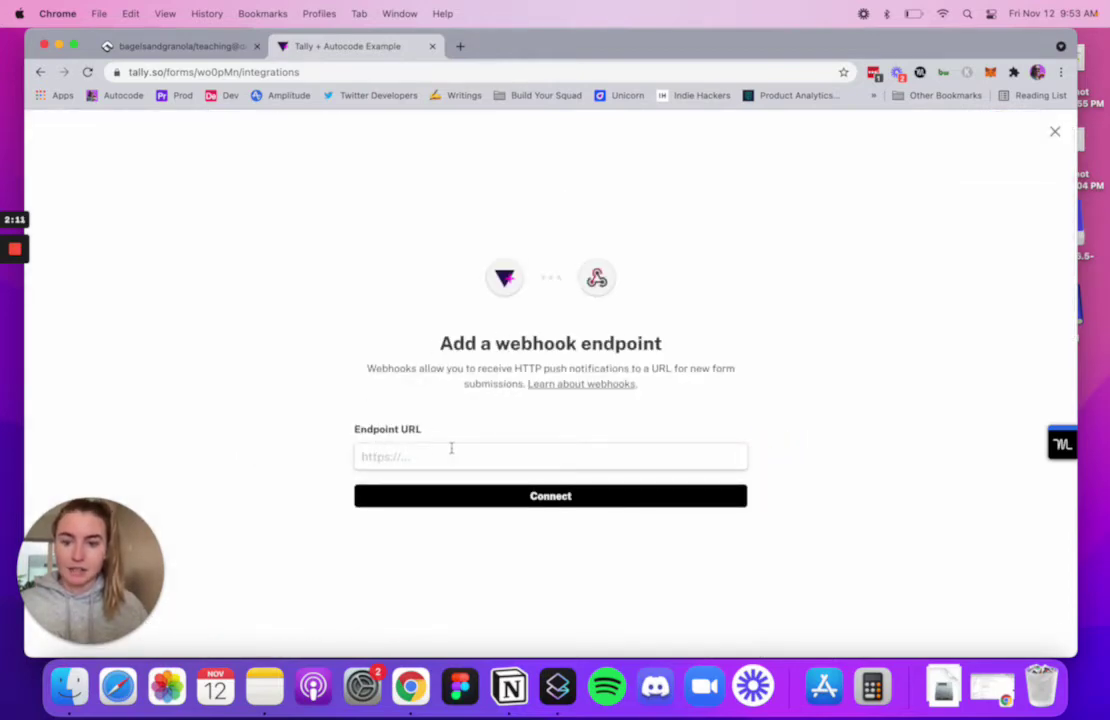
- Paste the Autocode endpoint URL into Tally's Endpoint URL field, trimming the stray prefix
{"action": "left_click", "coordinate": [175, 46]}
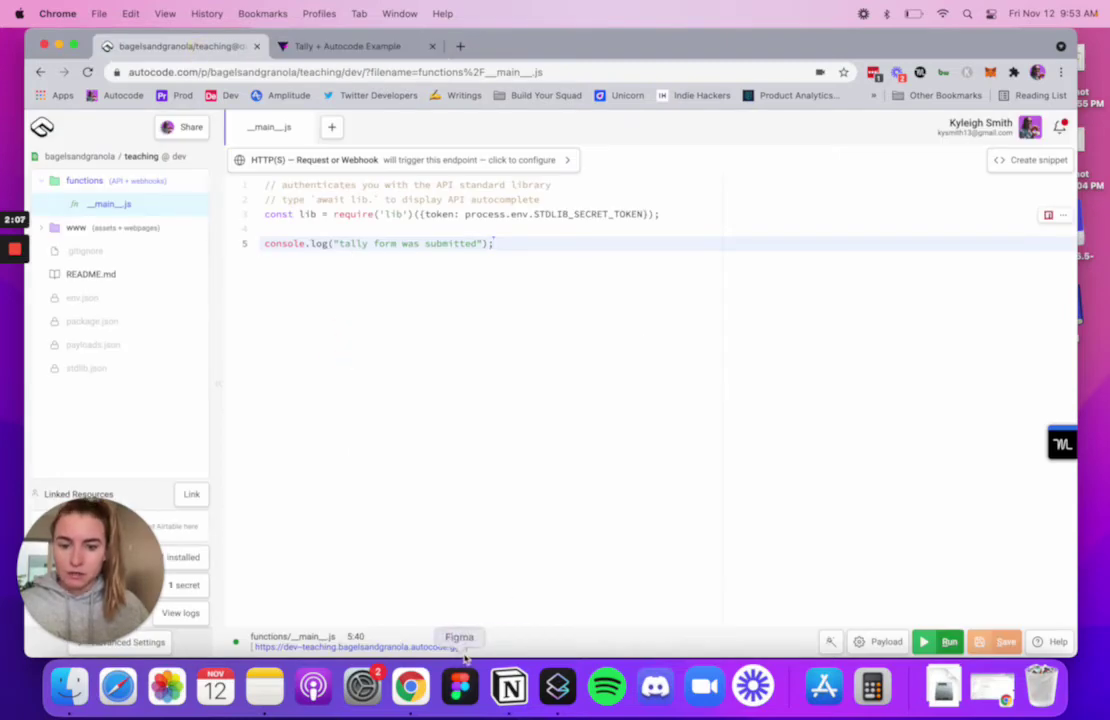
{"action": "left_click_drag", "start_coordinate": [464, 648], "coordinate": [409, 632]}
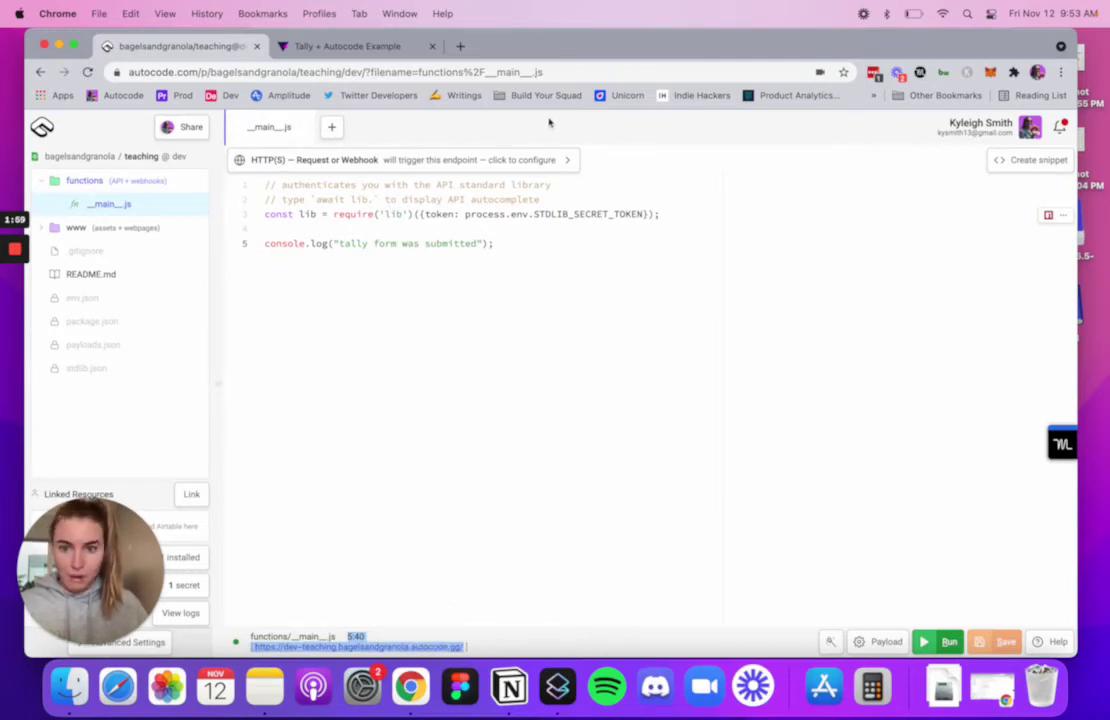
{"action": "left_click", "coordinate": [358, 56]}
{"action": "left_click", "coordinate": [407, 455]}
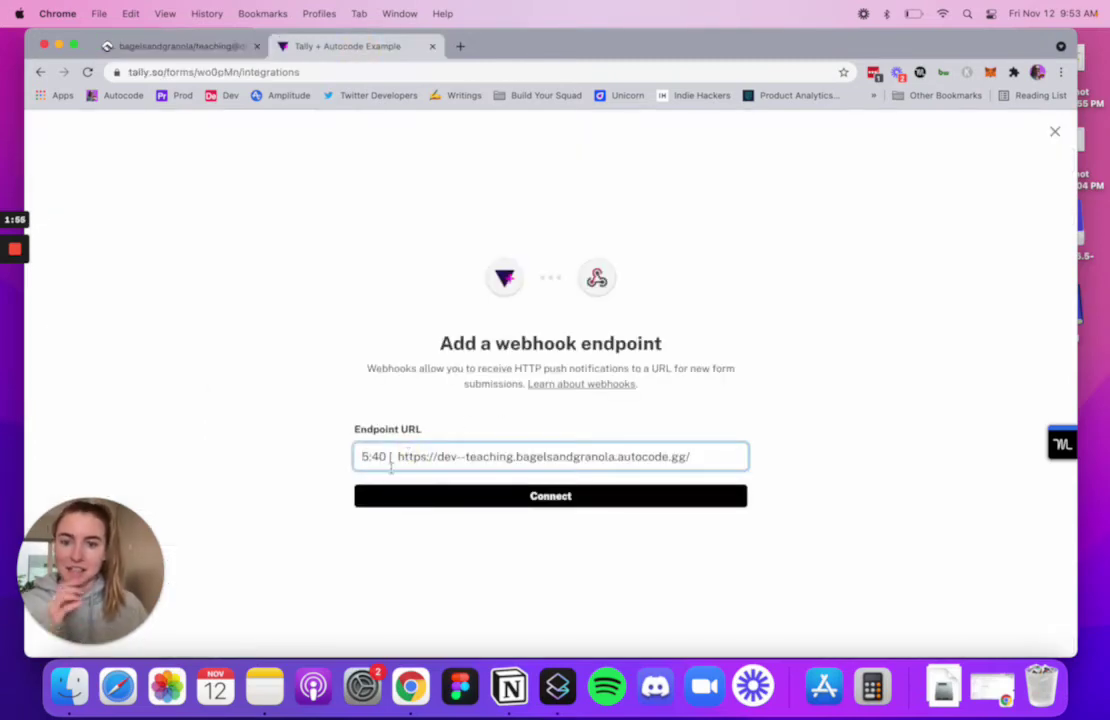
{"action": "left_click_drag", "start_coordinate": [392, 456], "coordinate": [362, 455]}
{"action": "key", "text": "BackSpace"}
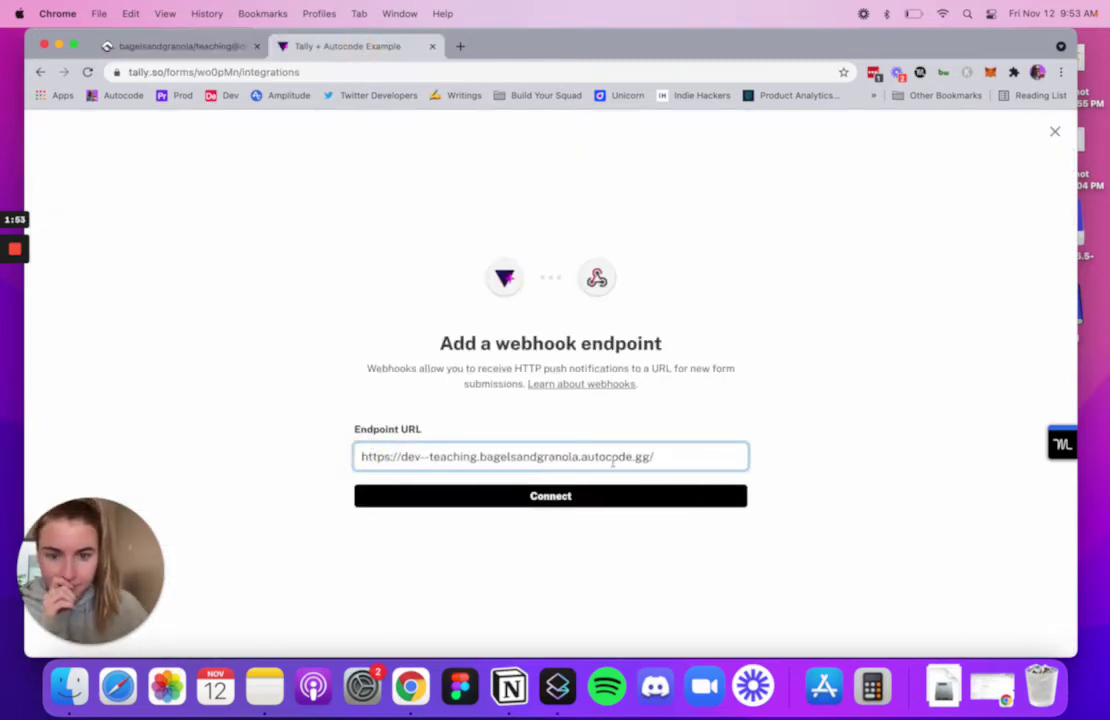
{"action": "left_click", "coordinate": [689, 458]}
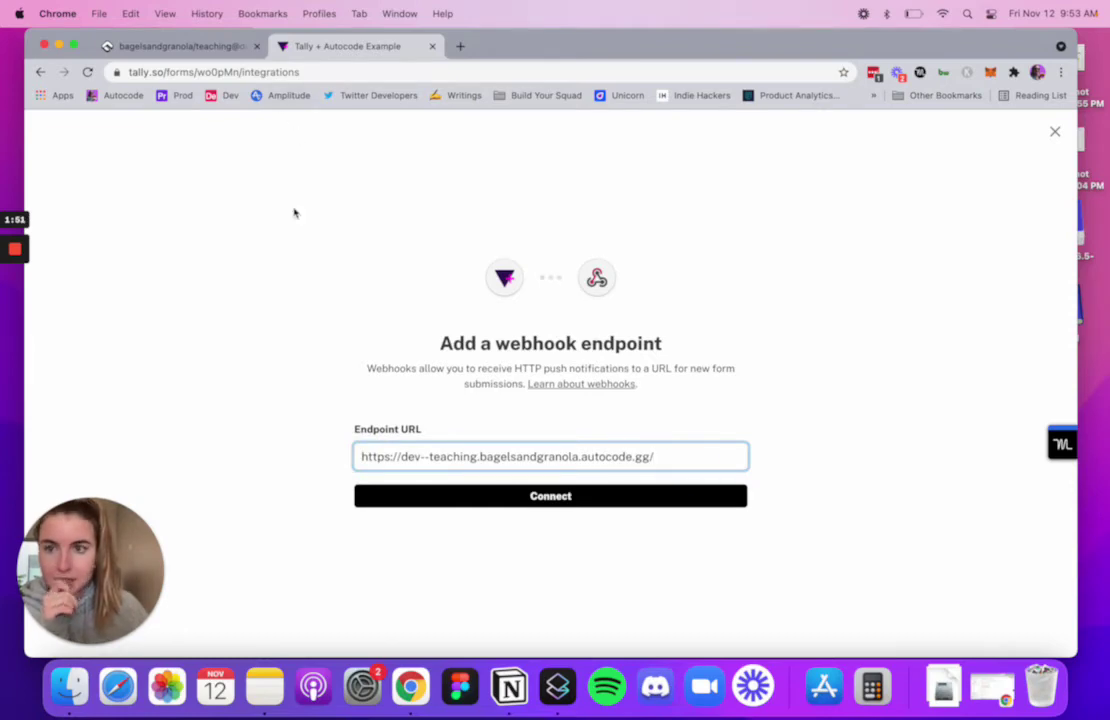
{"action": "left_click", "coordinate": [212, 47]}
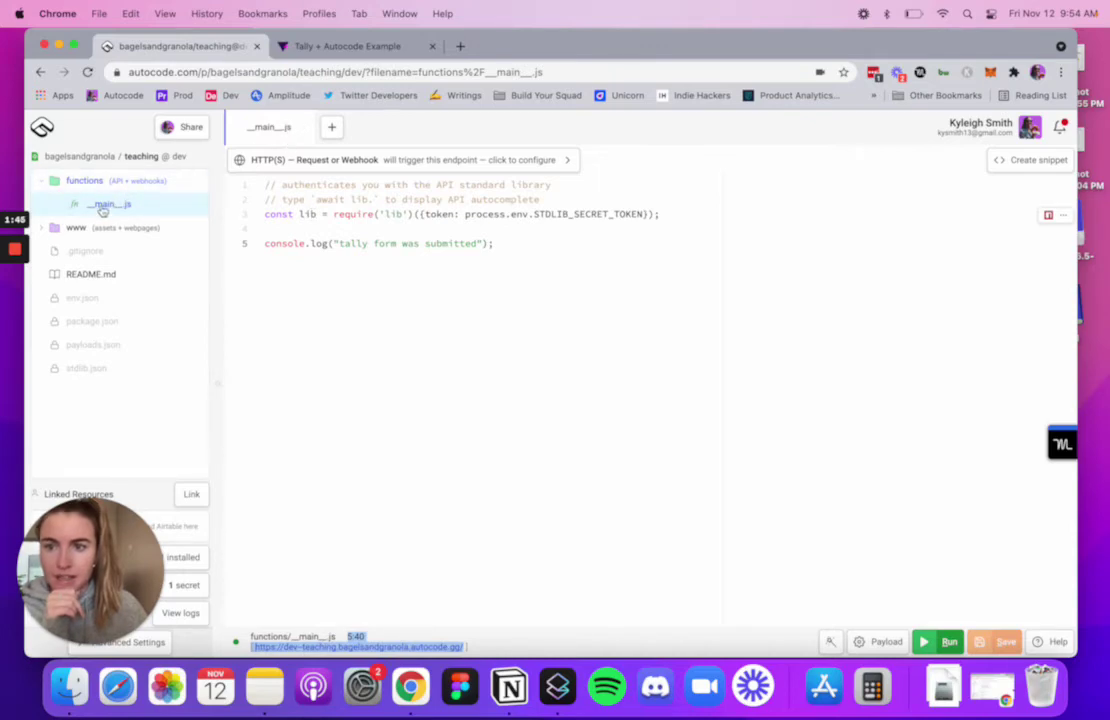
- Rename the __main__.js endpoint file to formSubmitted.js
{"action": "right_click", "coordinate": [108, 204]}
{"action": "left_click", "coordinate": [165, 306]}
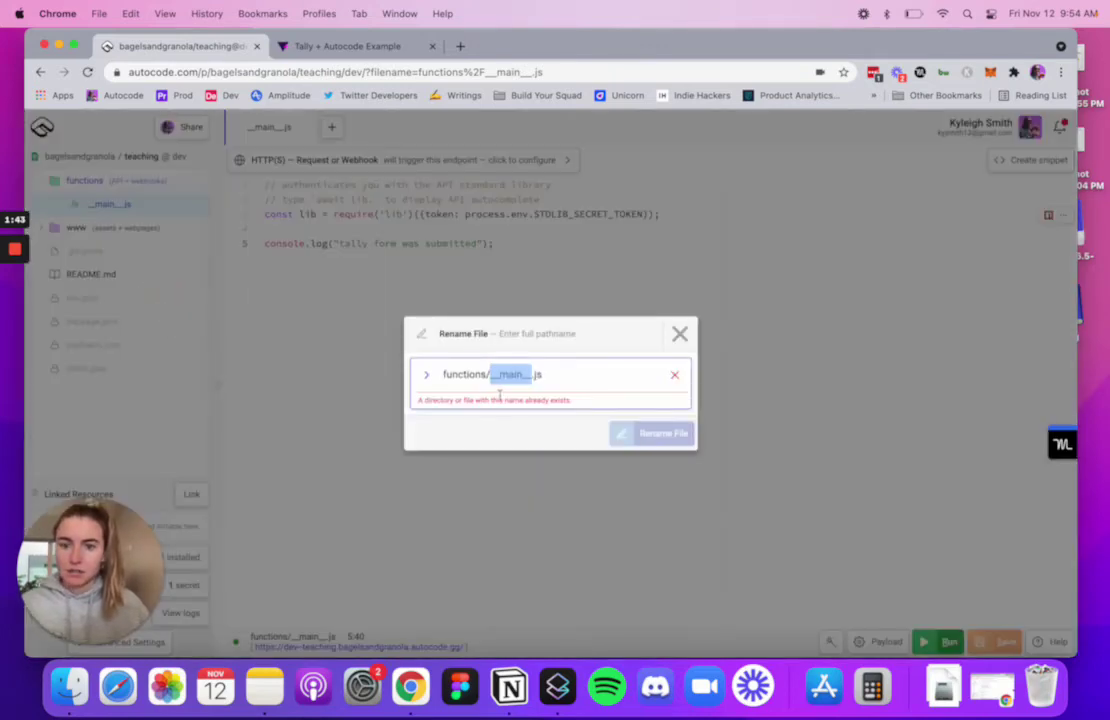
{"action": "key", "text": "BackSpace"}
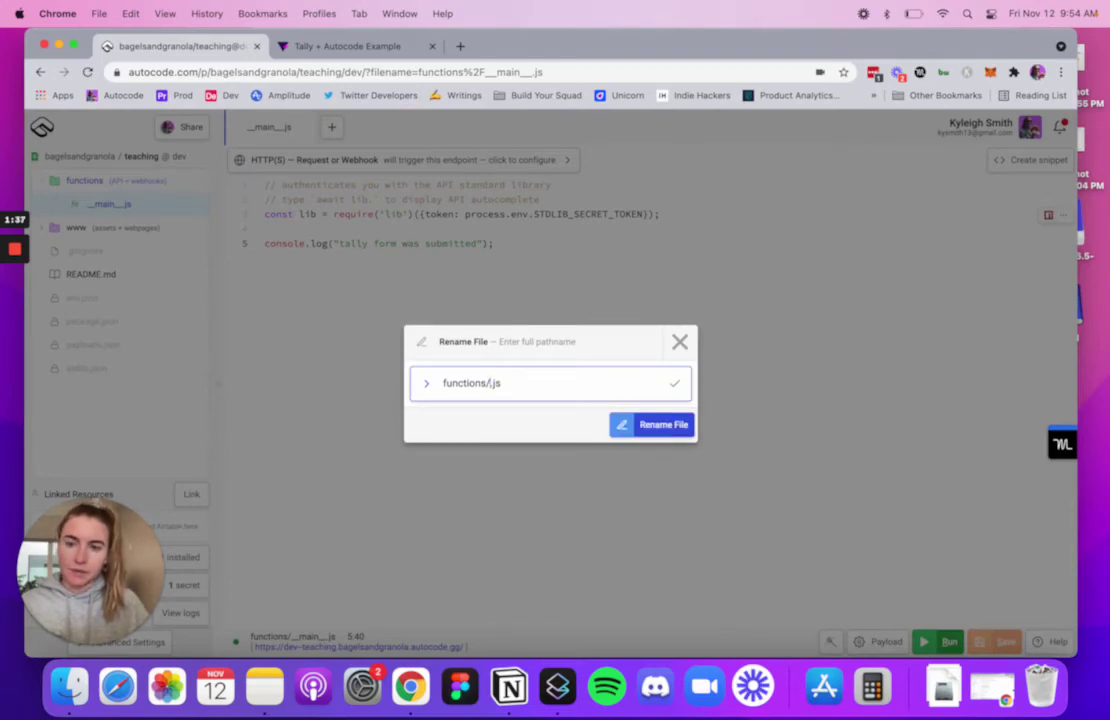
{"action": "type", "text": "Tally"}
{"action": "key", "text": "Return"}
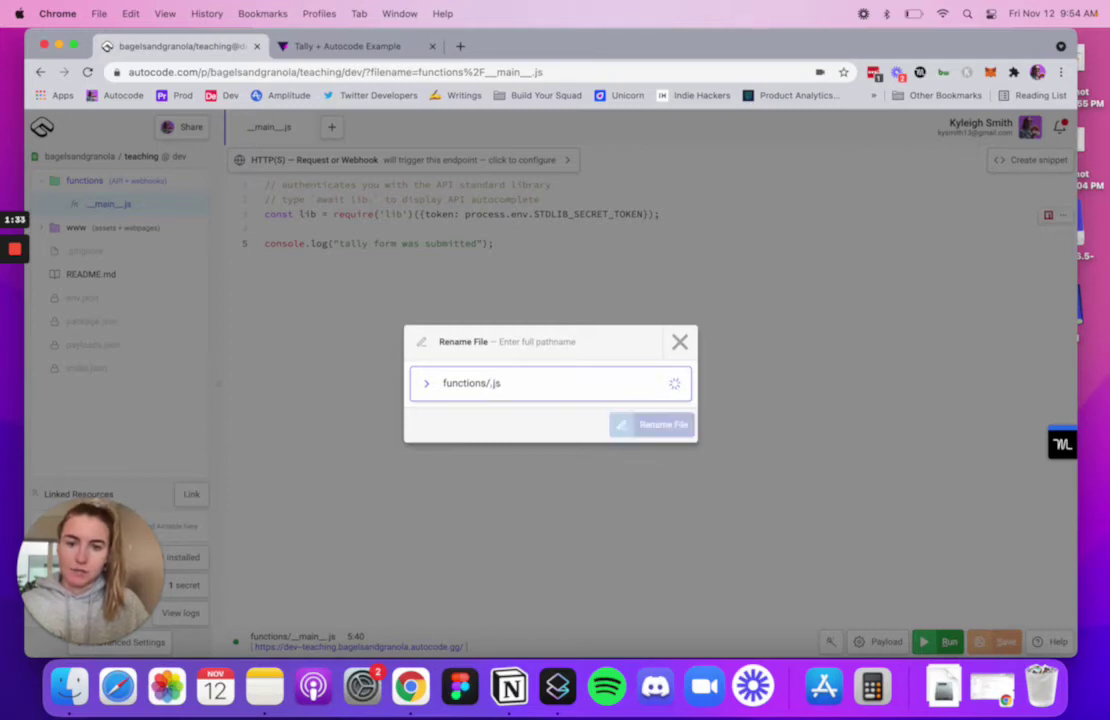
{"action": "type", "text": "firmSubmitte"}
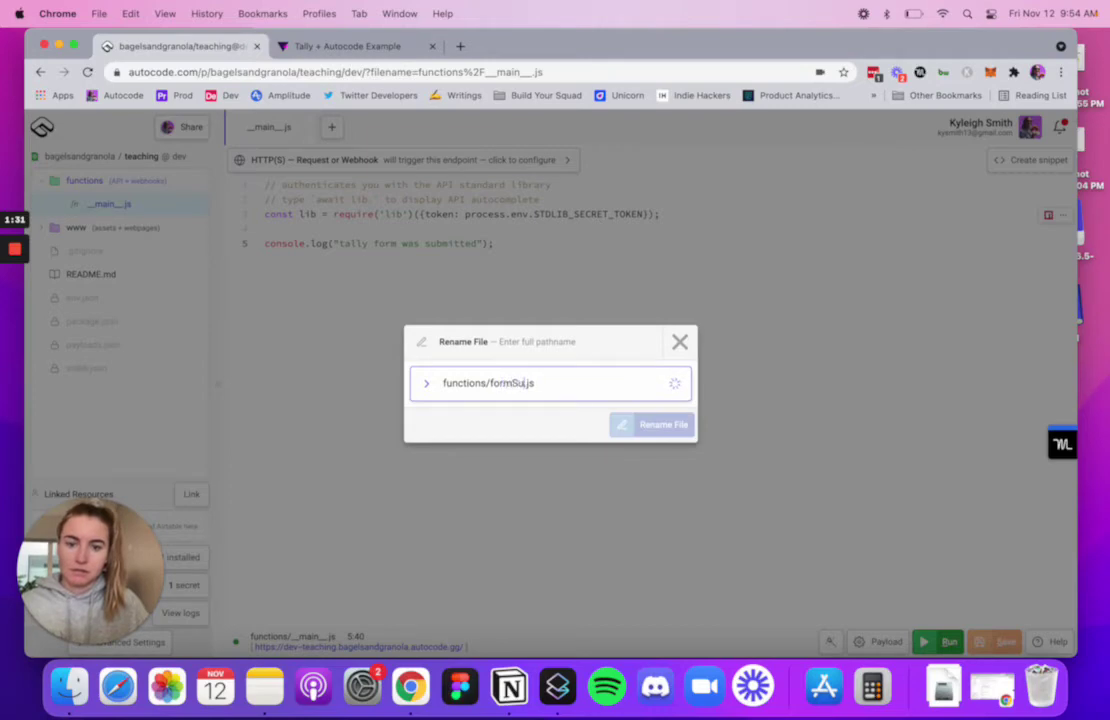
{"action": "type", "text": "d"}
{"action": "left_click", "coordinate": [649, 423]}
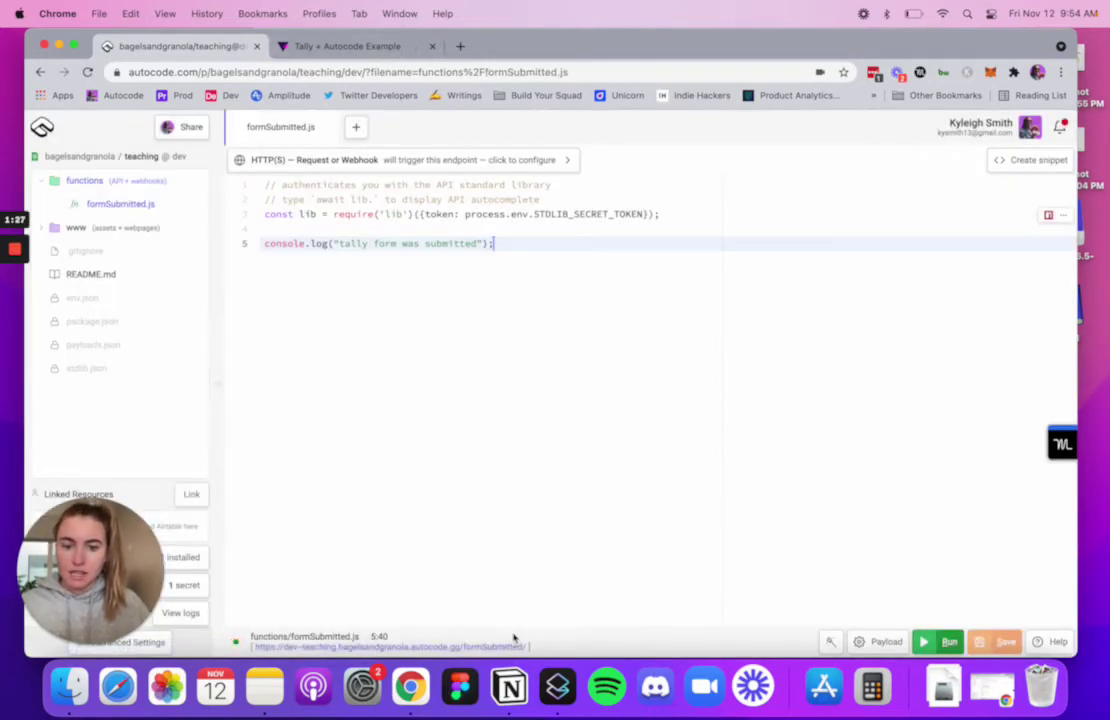
- Replace Tally's Endpoint URL with the /formSubmitted/ address and connect the webhook
{"action": "left_click_drag", "start_coordinate": [527, 647], "coordinate": [252, 647]}
{"action": "key", "text": "super+c"}
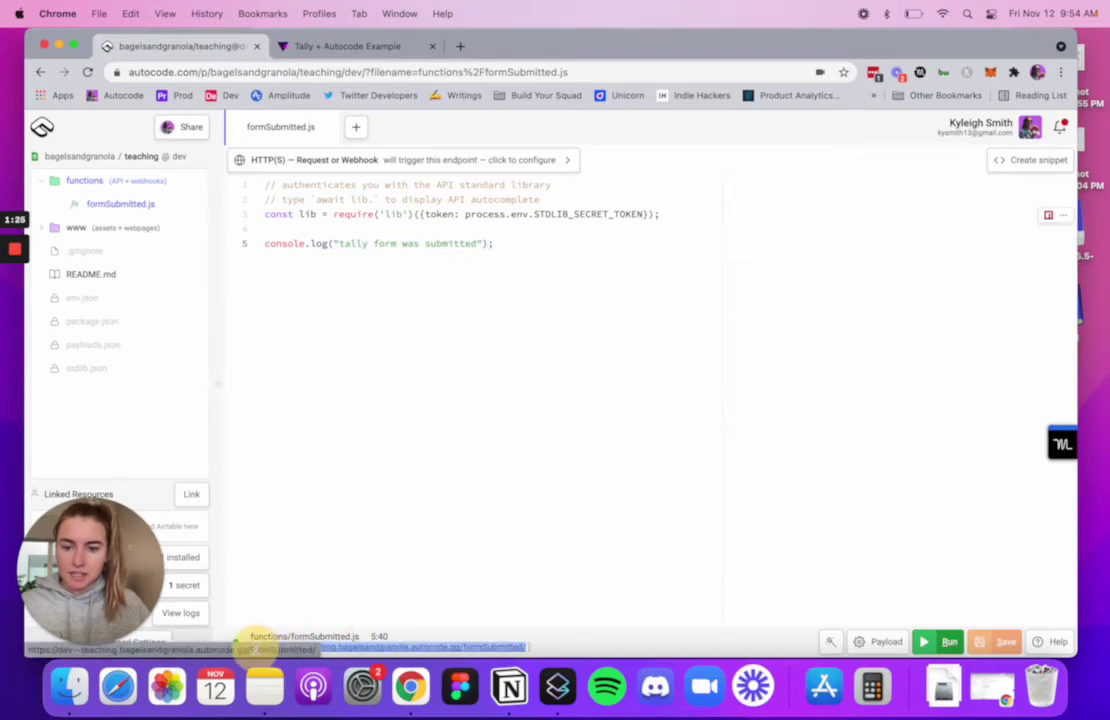
{"action": "left_click", "coordinate": [384, 45]}
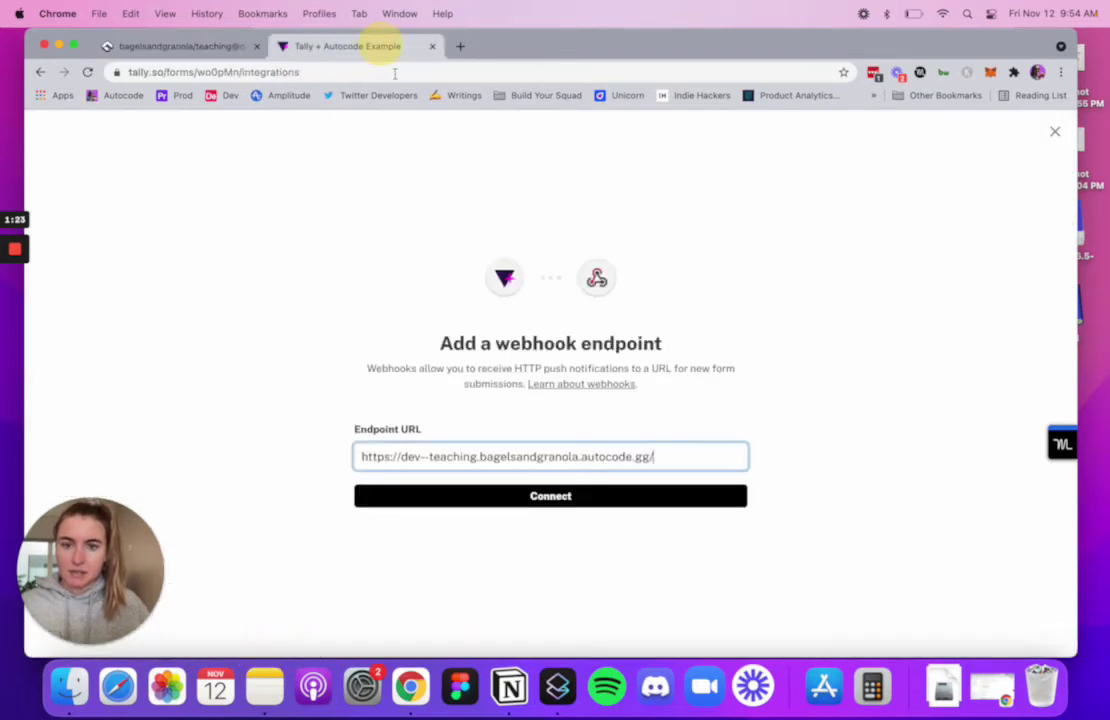
{"action": "triple_click", "coordinate": [453, 458]}
{"action": "key", "text": "super+v"}
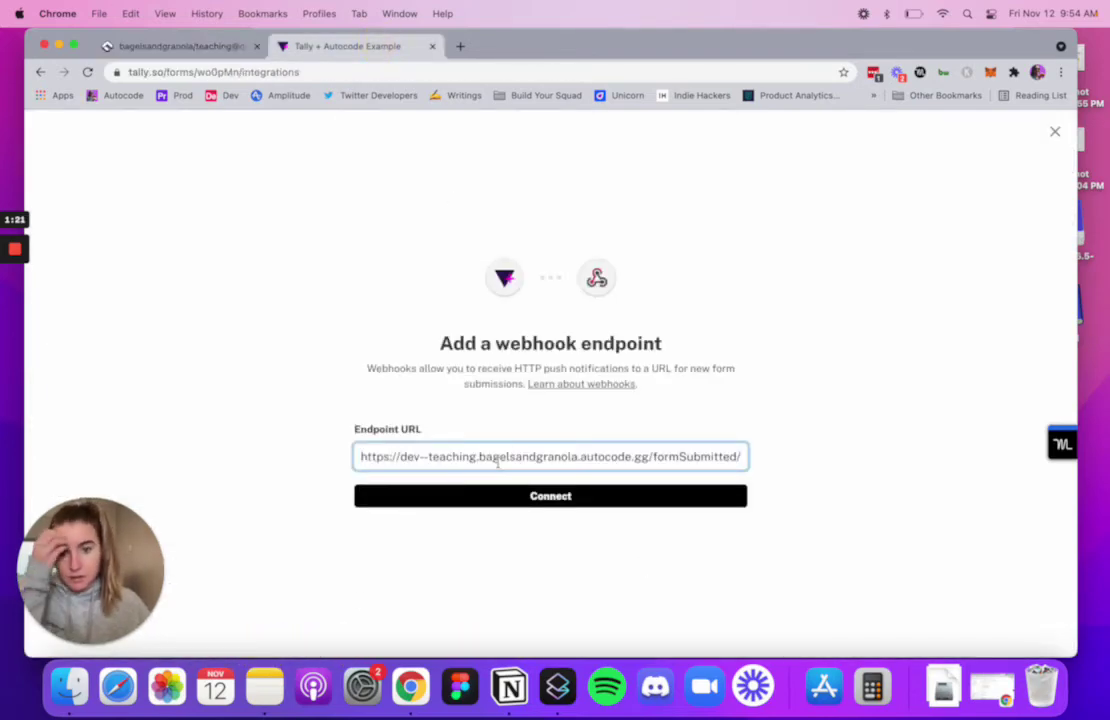
{"action": "left_click", "coordinate": [535, 497]}
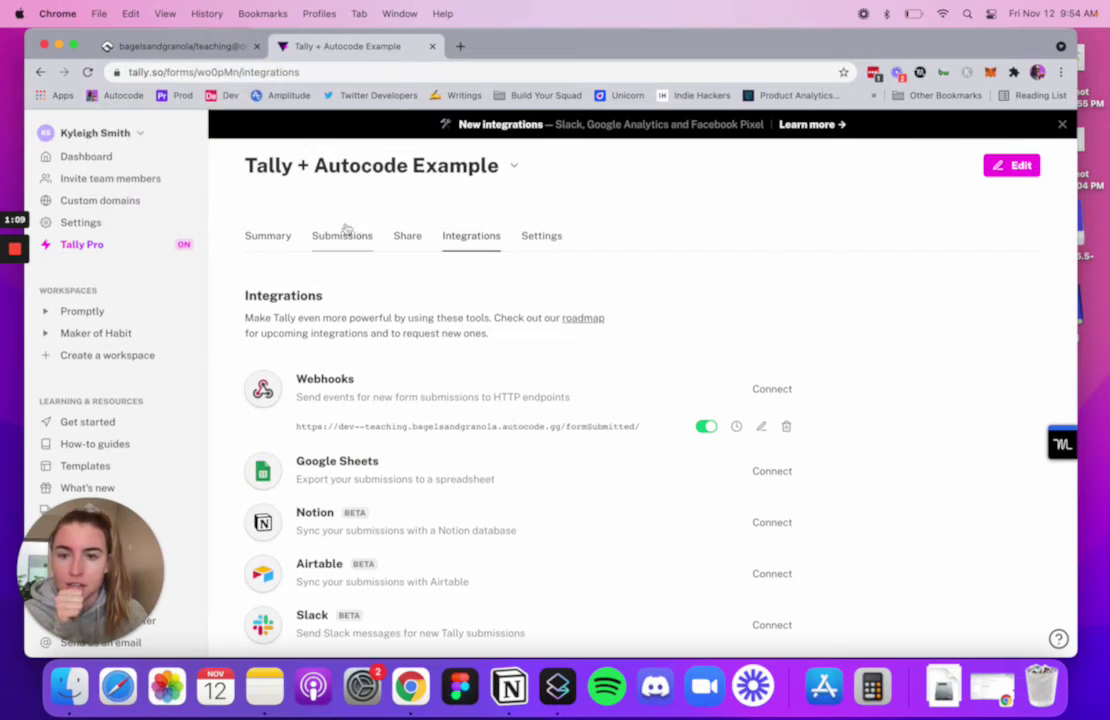
- Copy the form's share link and open the live form in a new browser tab
{"action": "left_click", "coordinate": [406, 236]}
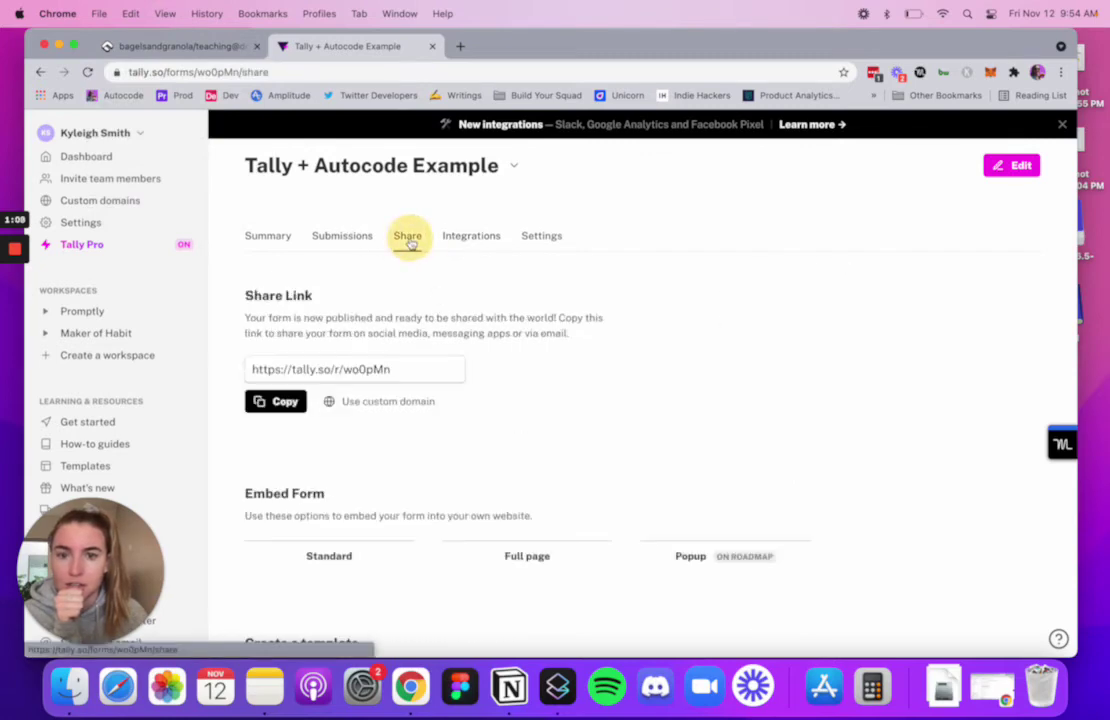
{"action": "left_click", "coordinate": [278, 404]}
{"action": "left_click", "coordinate": [100, 9]}
{"action": "left_click", "coordinate": [110, 40]}
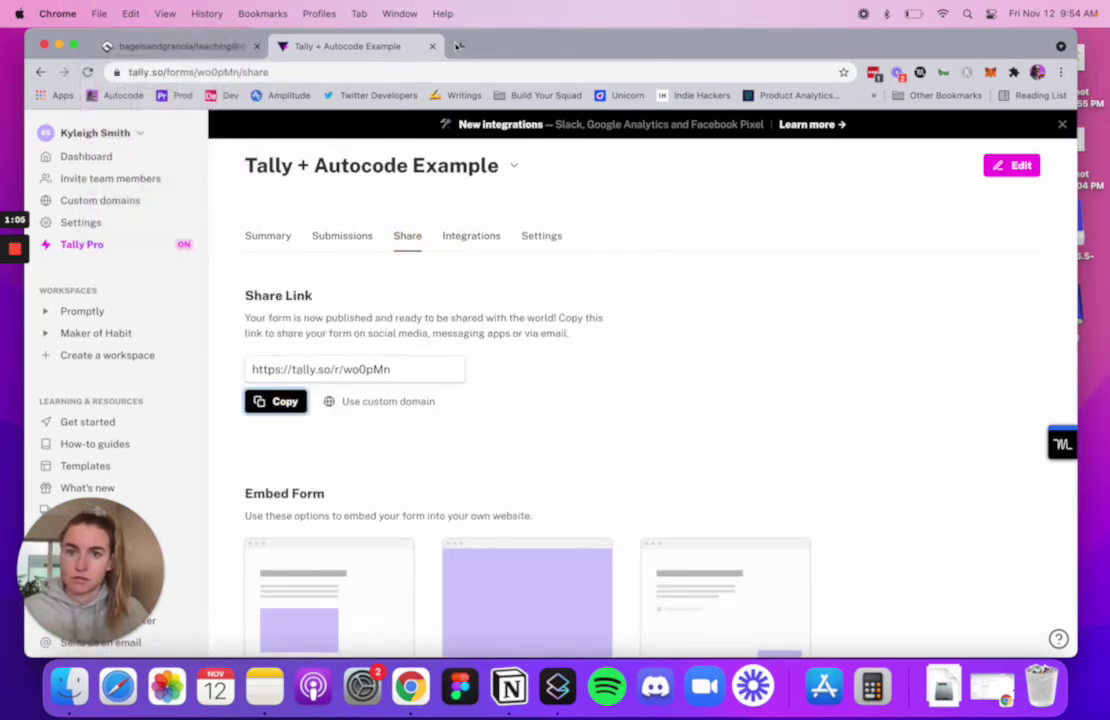
{"action": "key", "text": "super+v"}
{"action": "key", "text": "Return"}
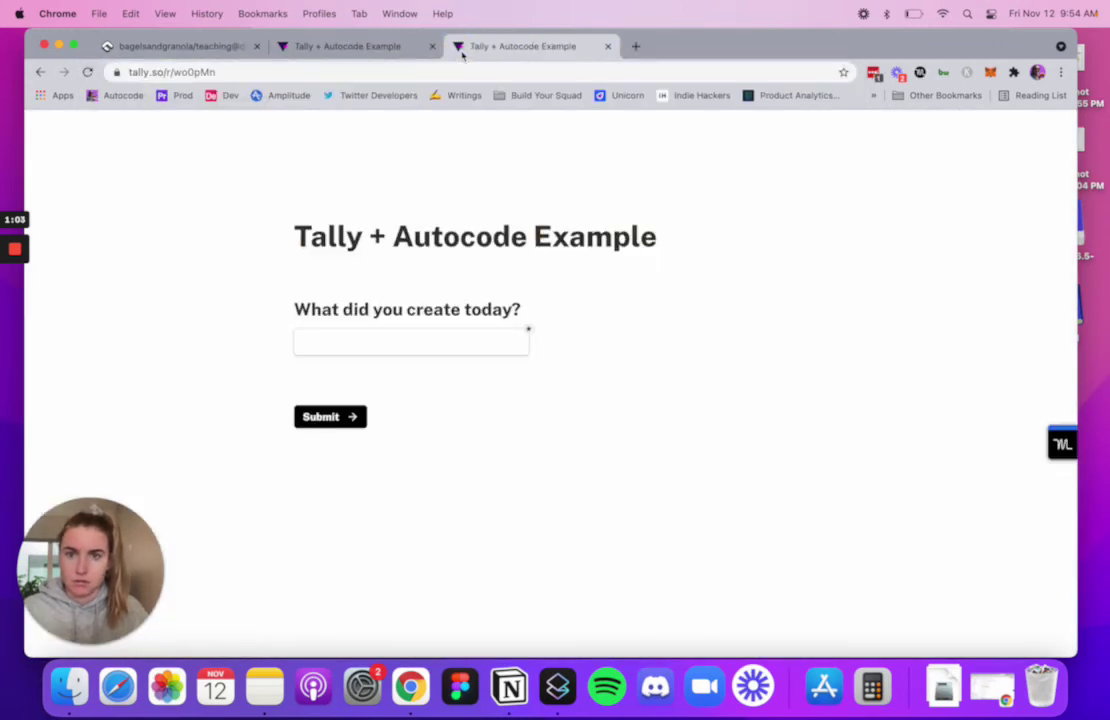
{"action": "left_click", "coordinate": [156, 46]}
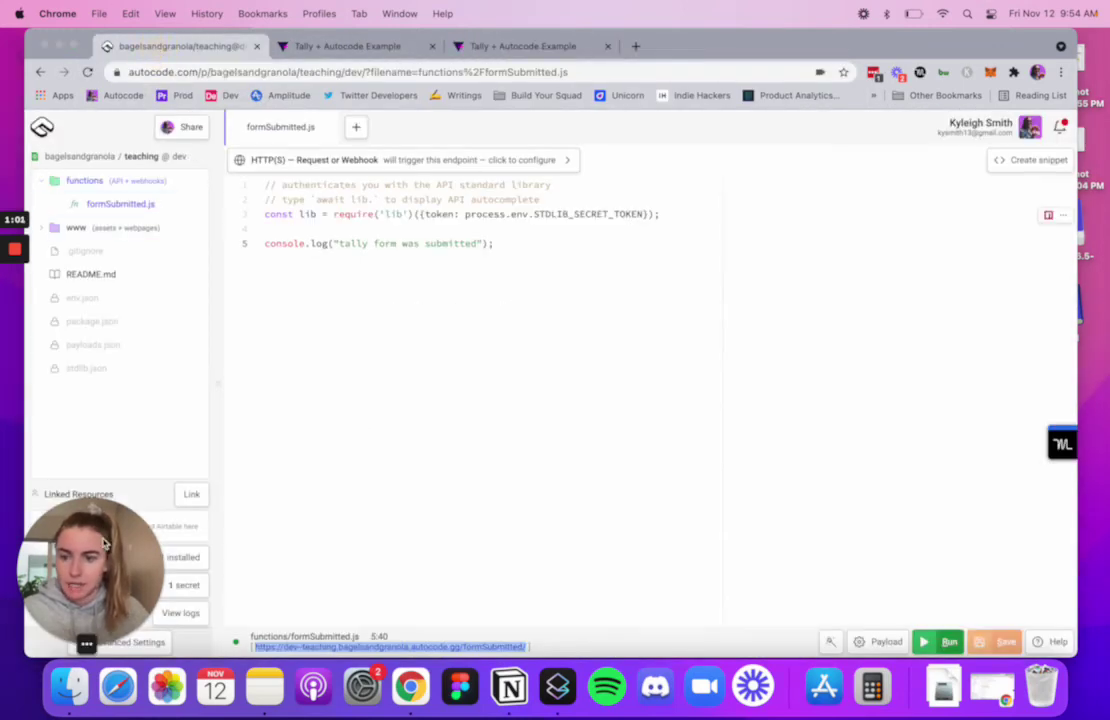
- Open formSubmitted.js request logs, which show no entries yet, then return to the live form
{"action": "left_click_drag", "start_coordinate": [86, 543], "coordinate": [86, 338]}
{"action": "right_click", "coordinate": [178, 613]}
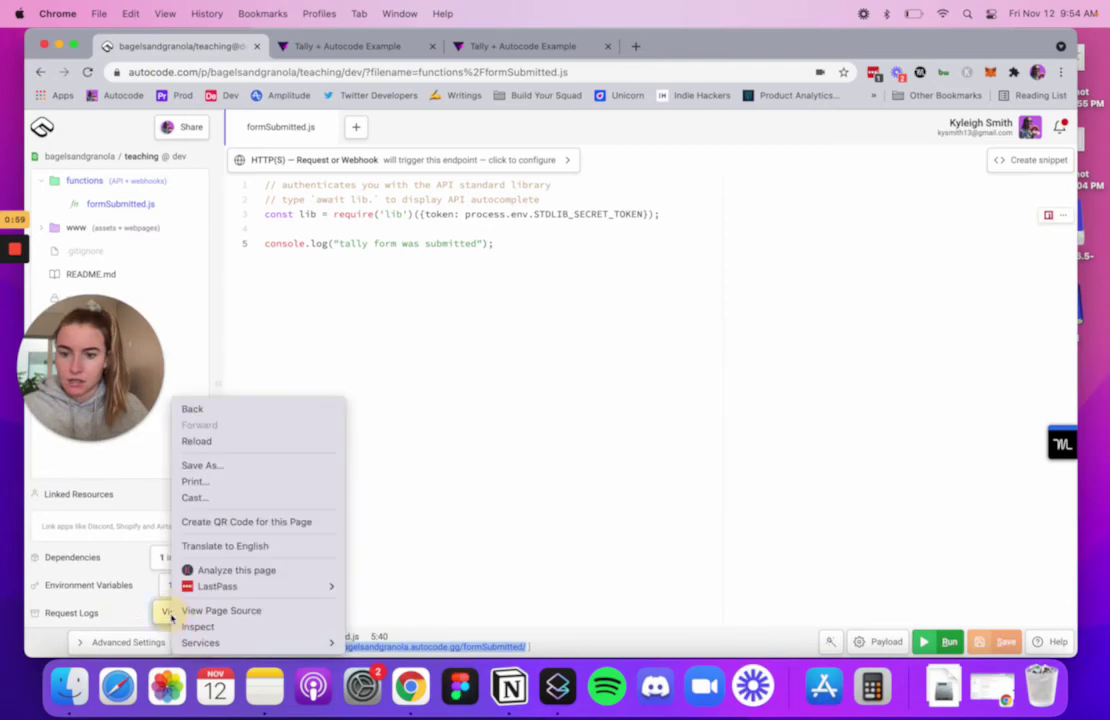
{"action": "left_click", "coordinate": [180, 614]}
{"action": "left_click", "coordinate": [181, 615]}
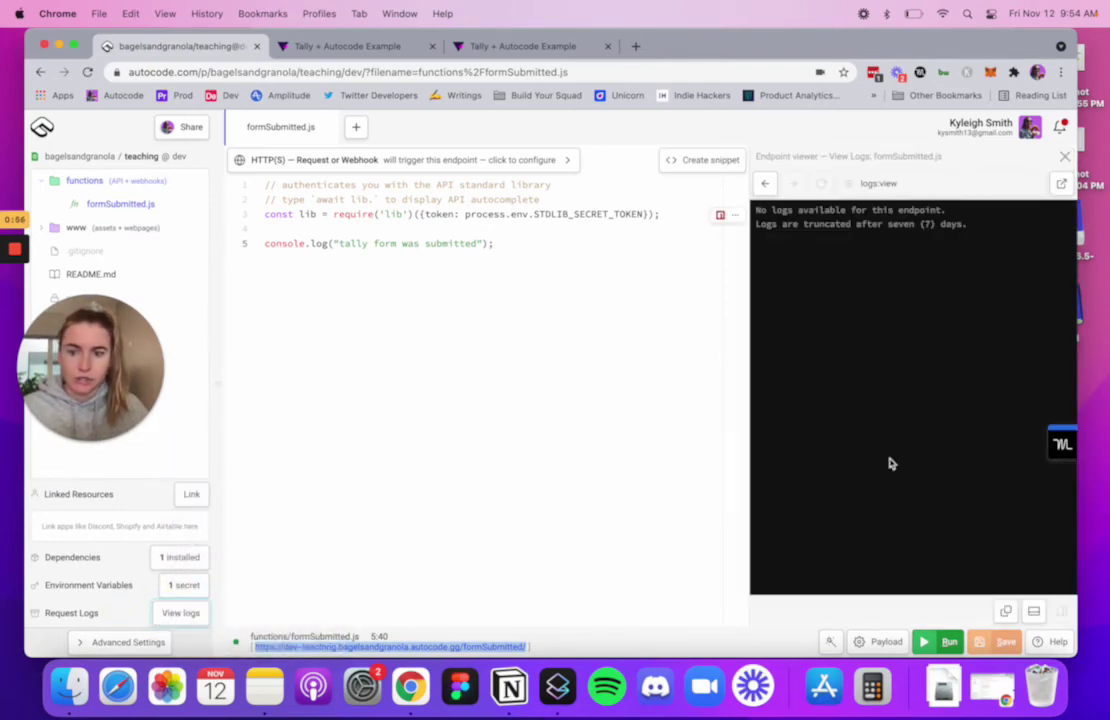
{"action": "left_click_drag", "start_coordinate": [337, 243], "coordinate": [428, 248]}
{"action": "left_click", "coordinate": [951, 346]}
{"action": "left_click", "coordinate": [555, 50]}
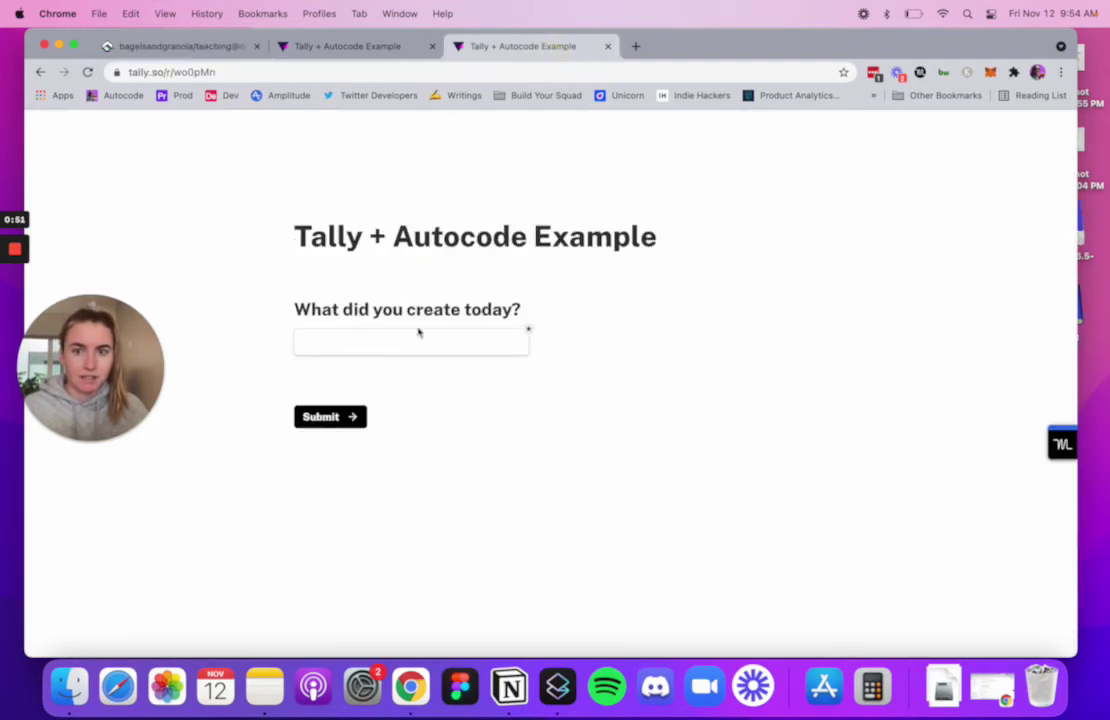
- Submit the form answering 'I created a Tally + Autocode tutorial' and check Autocode's logs
{"action": "left_click", "coordinate": [409, 344]}
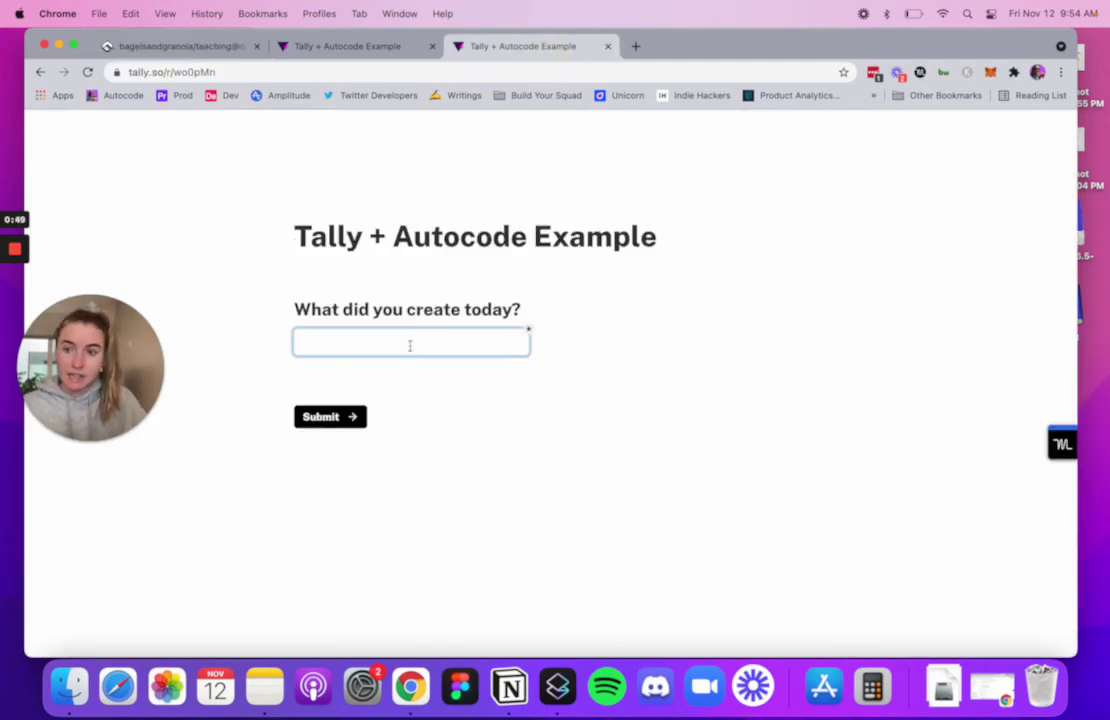
{"action": "type", "text": "I created an"}
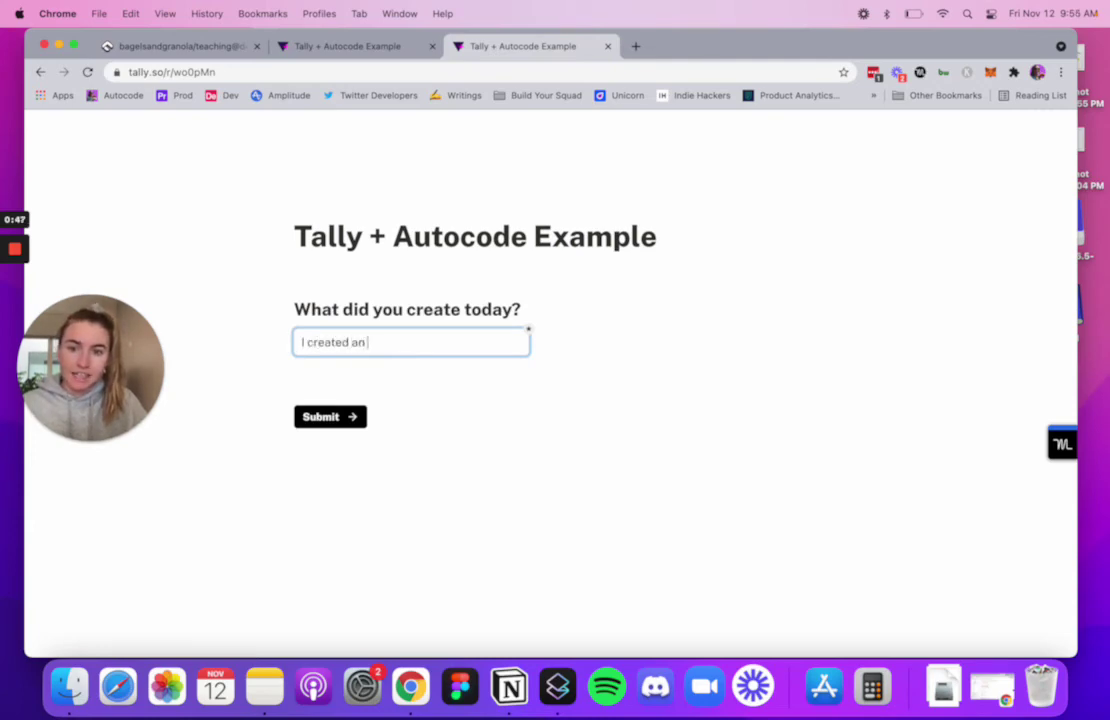
{"action": "key", "text": "BackSpace"}
{"action": "type", "text": "Tally +"}
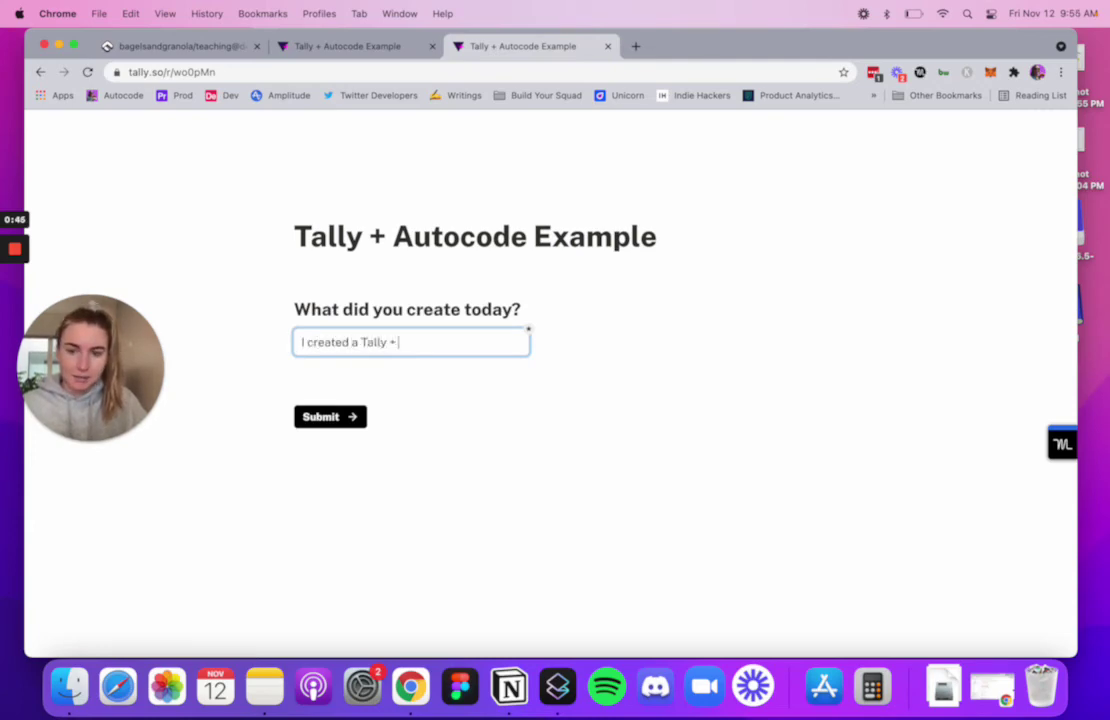
{"action": "type", "text": " Autoco"}
{"action": "key", "text": "BackSpace"}
{"action": "key", "text": "BackSpace"}
{"action": "key", "text": "BackSpace"}
{"action": "key", "text": "BackSpace"}
{"action": "type", "text": "utocode t"}
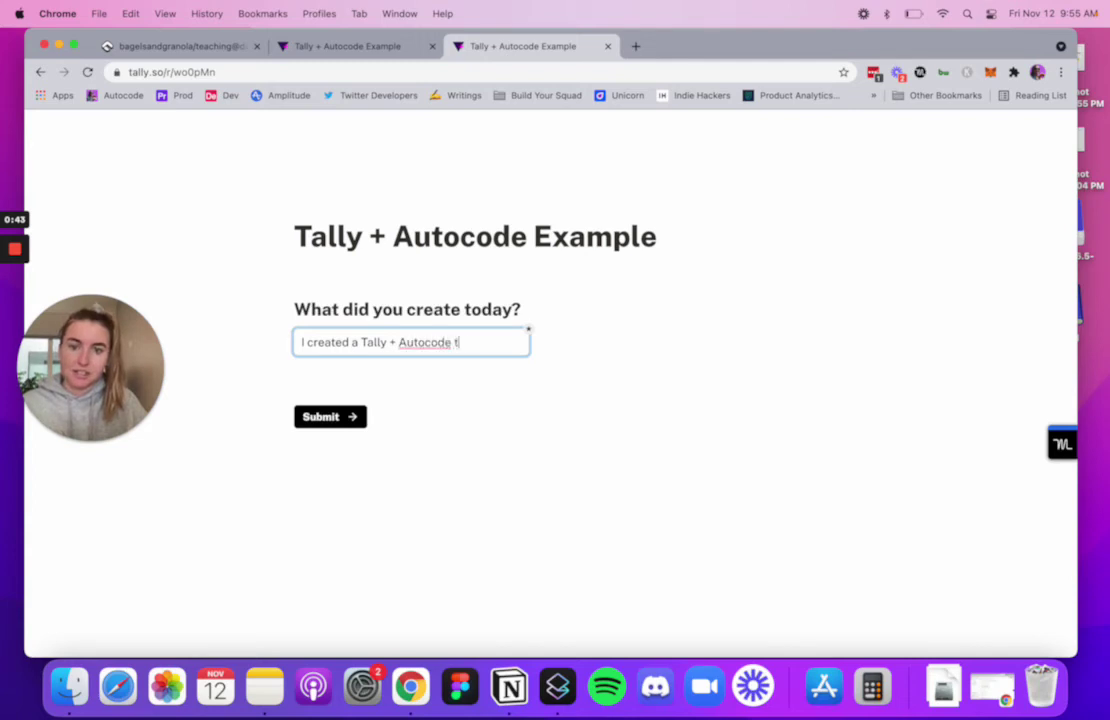
{"action": "type", "text": "utorial"}
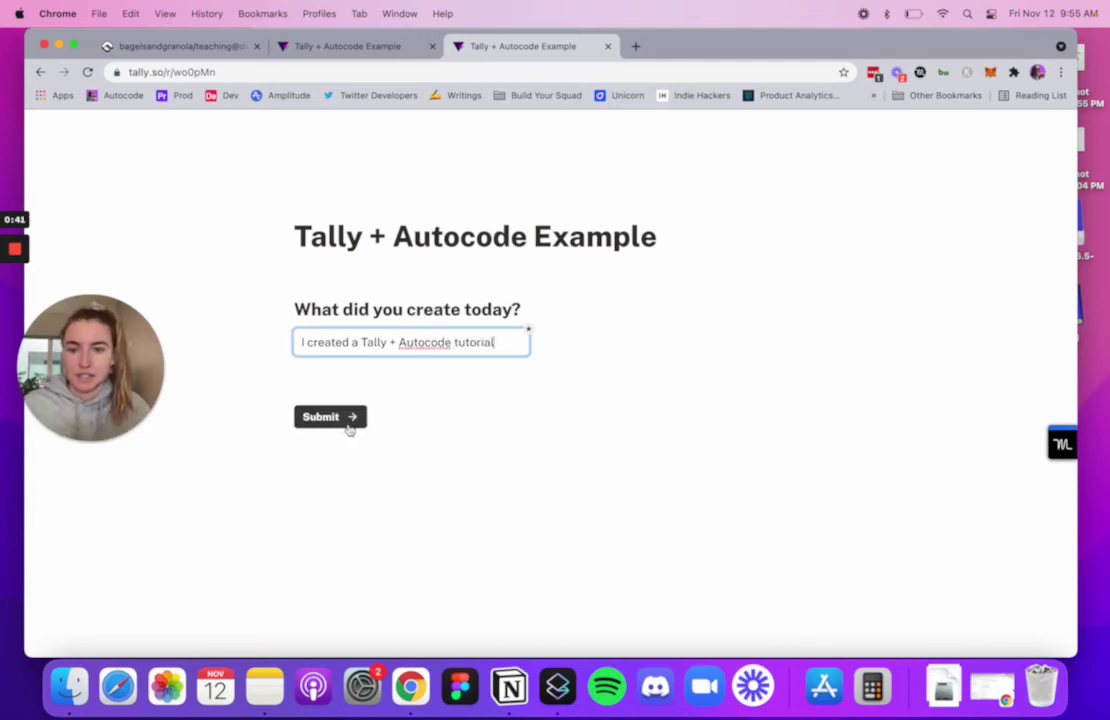
{"action": "left_click", "coordinate": [336, 419]}
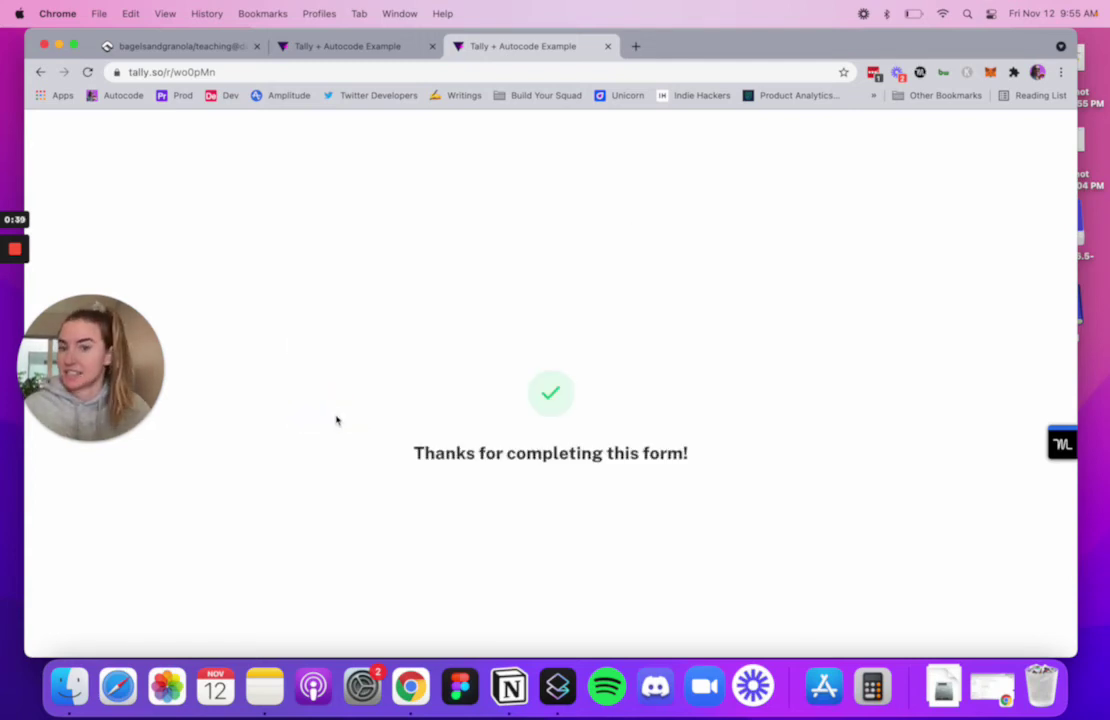
{"action": "left_click", "coordinate": [155, 46]}
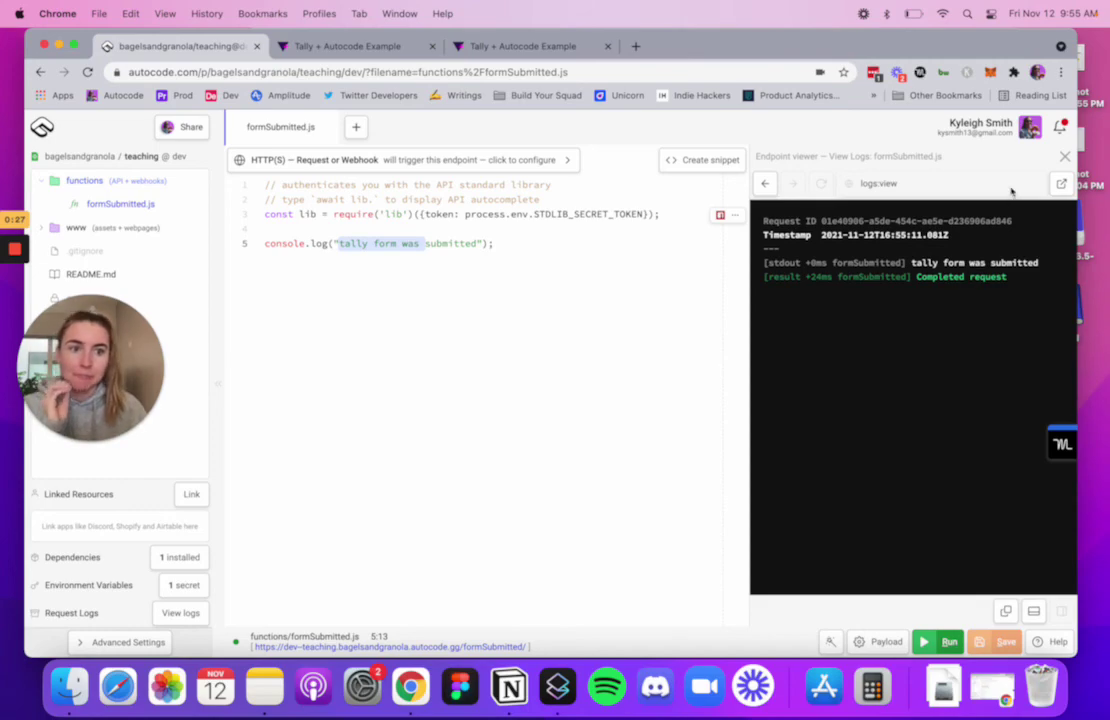
- Close the endpoint logs viewer, then review the Tally form's share and thank-you pages
{"action": "left_click", "coordinate": [1065, 156]}
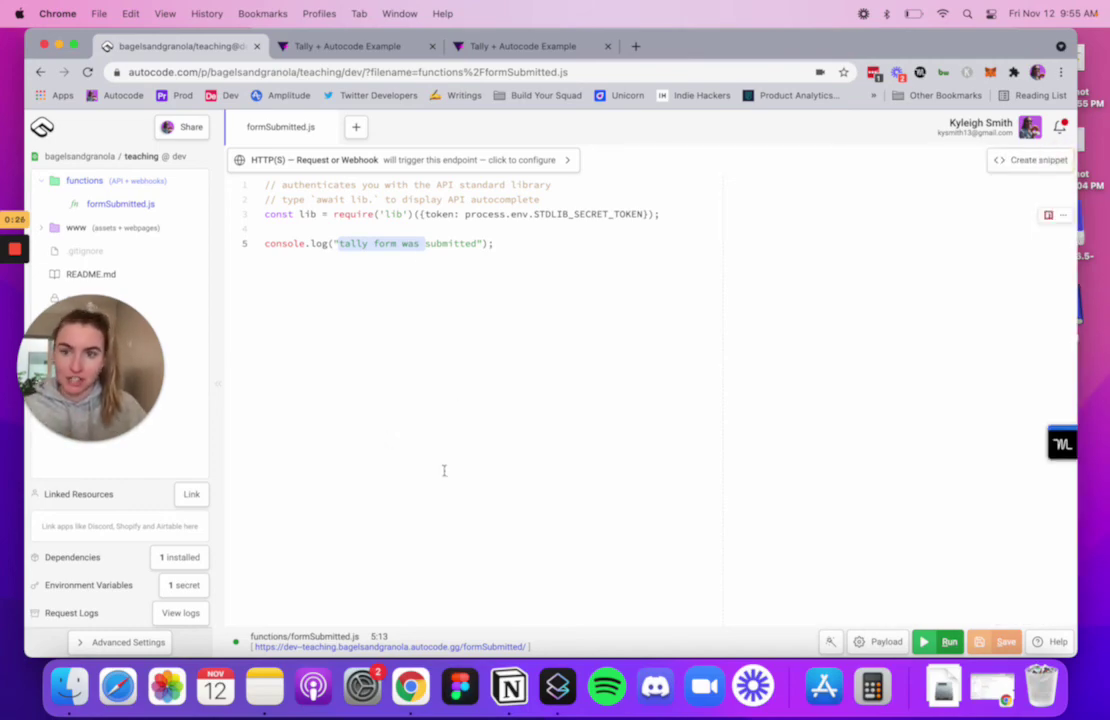
{"action": "left_click", "coordinate": [385, 50]}
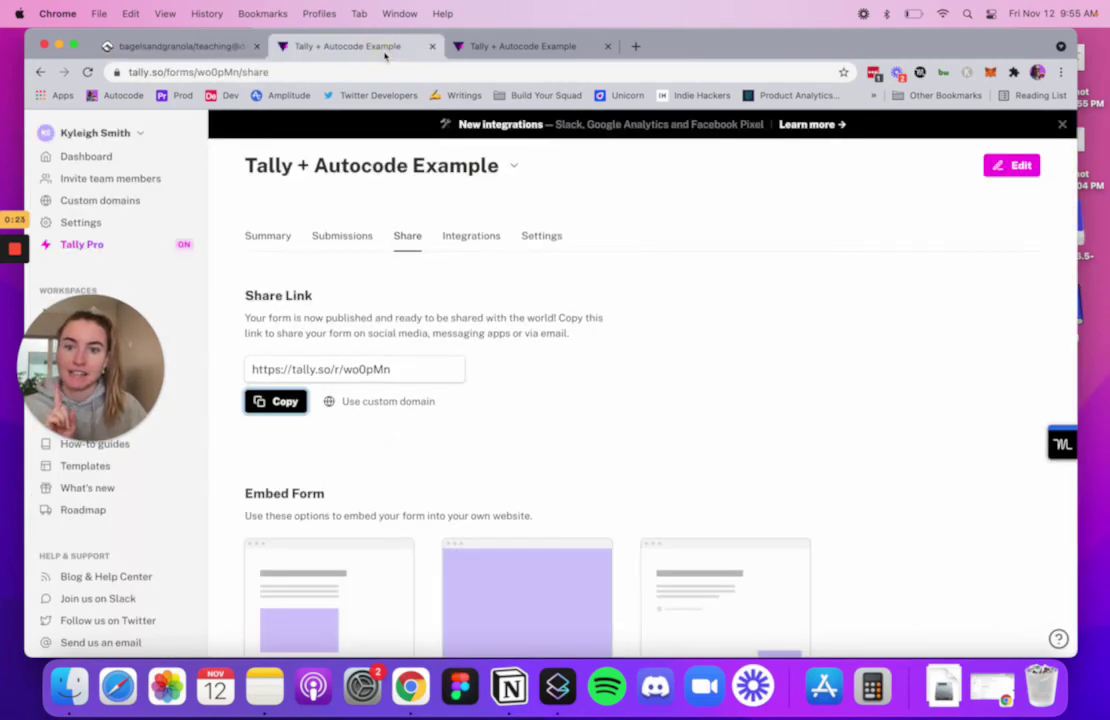
{"action": "left_click", "coordinate": [483, 45]}
{"action": "left_click", "coordinate": [378, 50]}
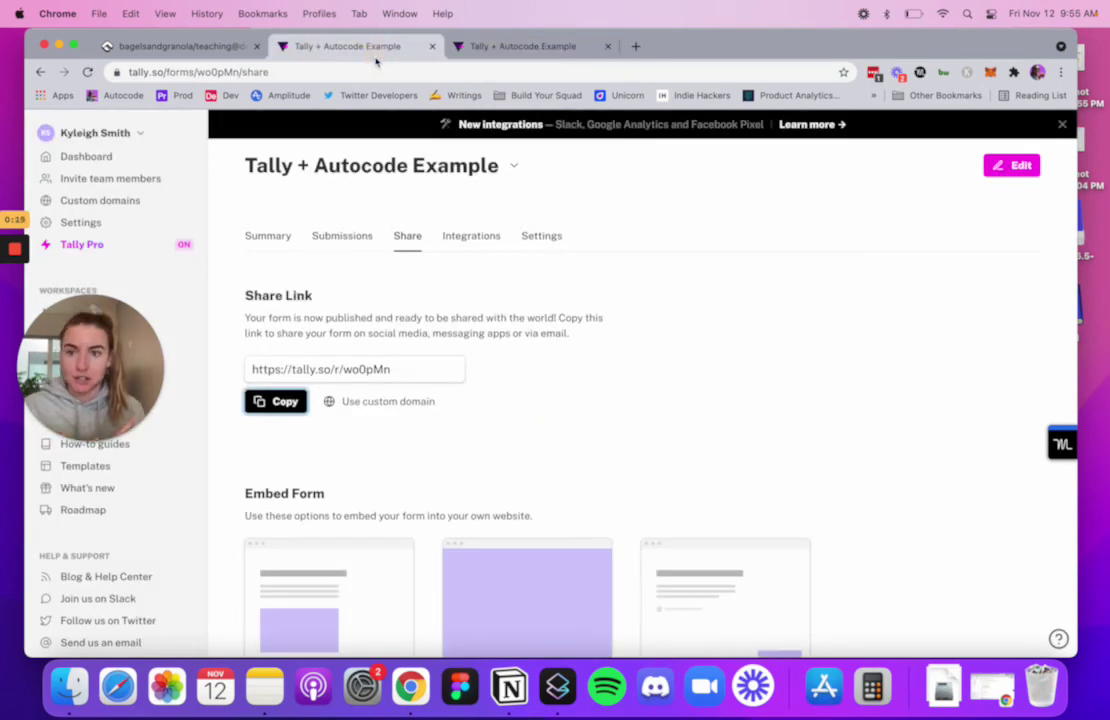
{"action": "left_click", "coordinate": [196, 45]}
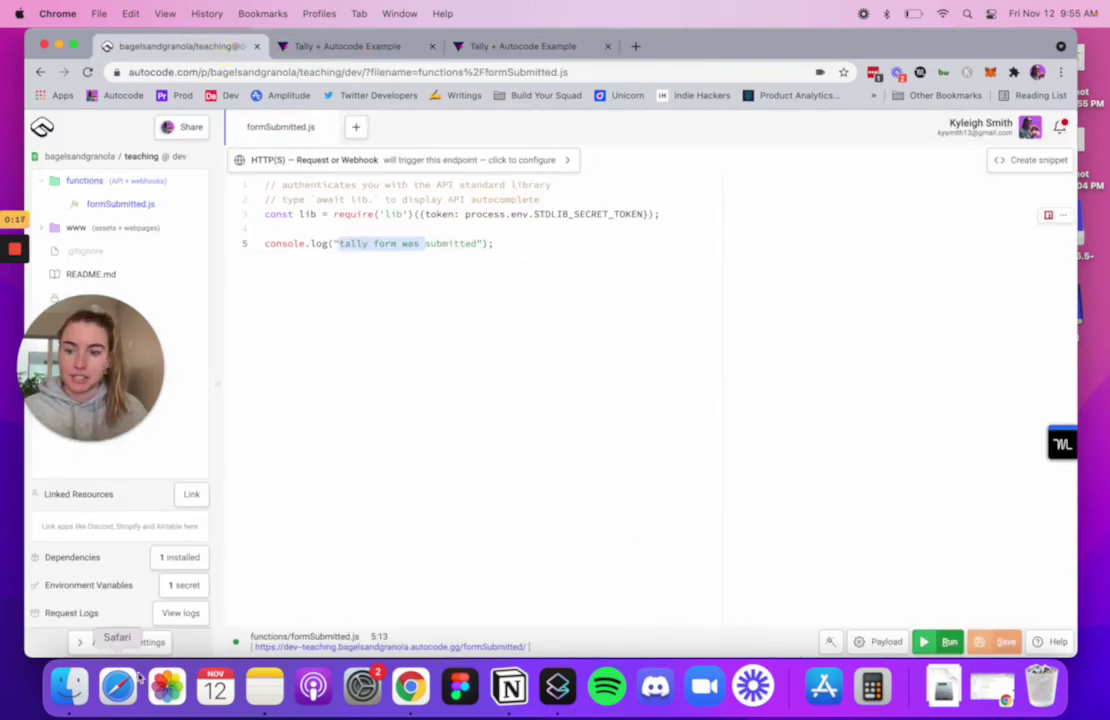
- Select the full /formSubmitted/ endpoint URL in the Autocode editor
{"action": "triple_click", "coordinate": [466, 645]}
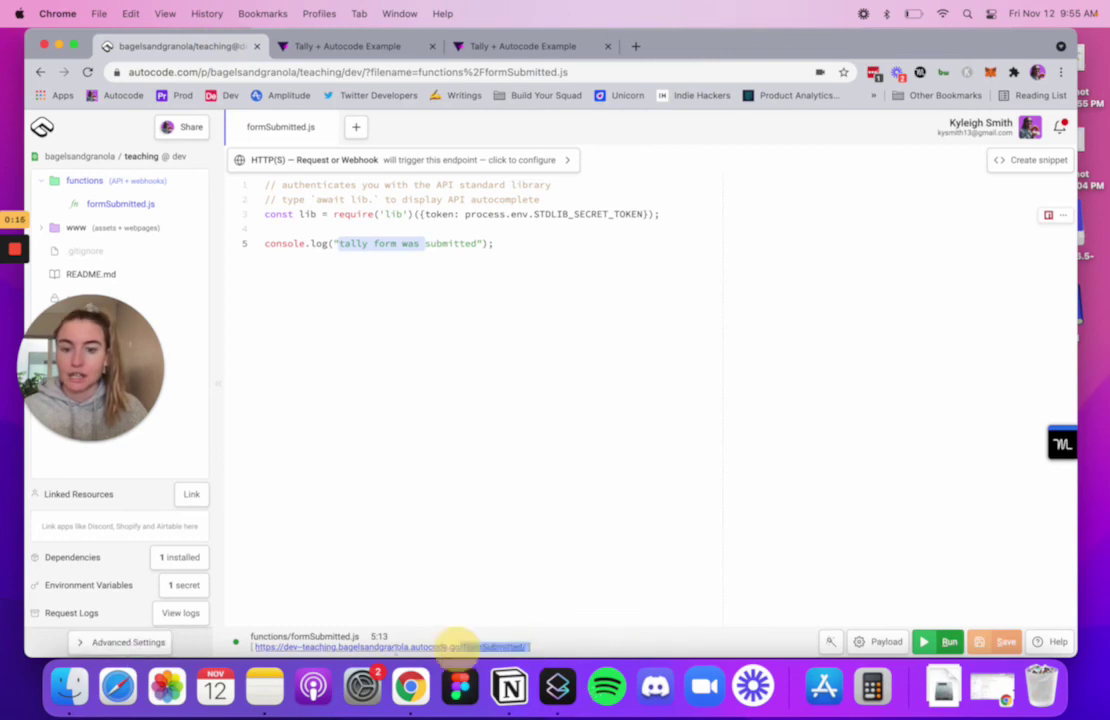
{"action": "left_click_drag", "start_coordinate": [466, 645], "coordinate": [249, 646]}
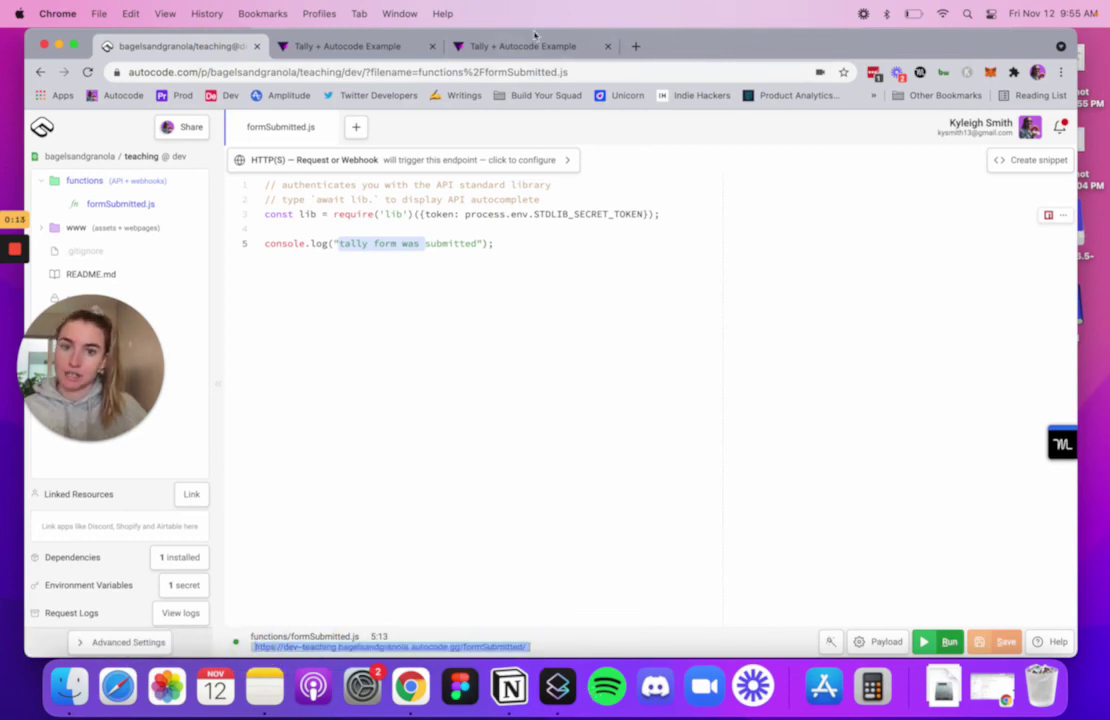
{"action": "mouse_move", "coordinate": [516, 50]}
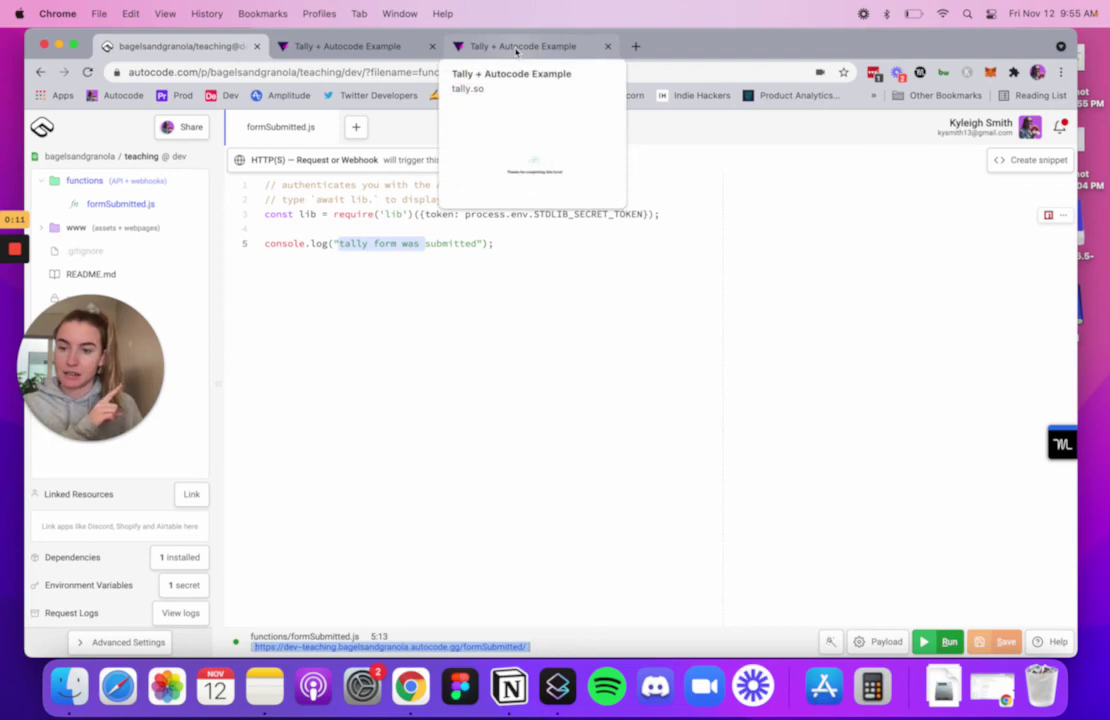